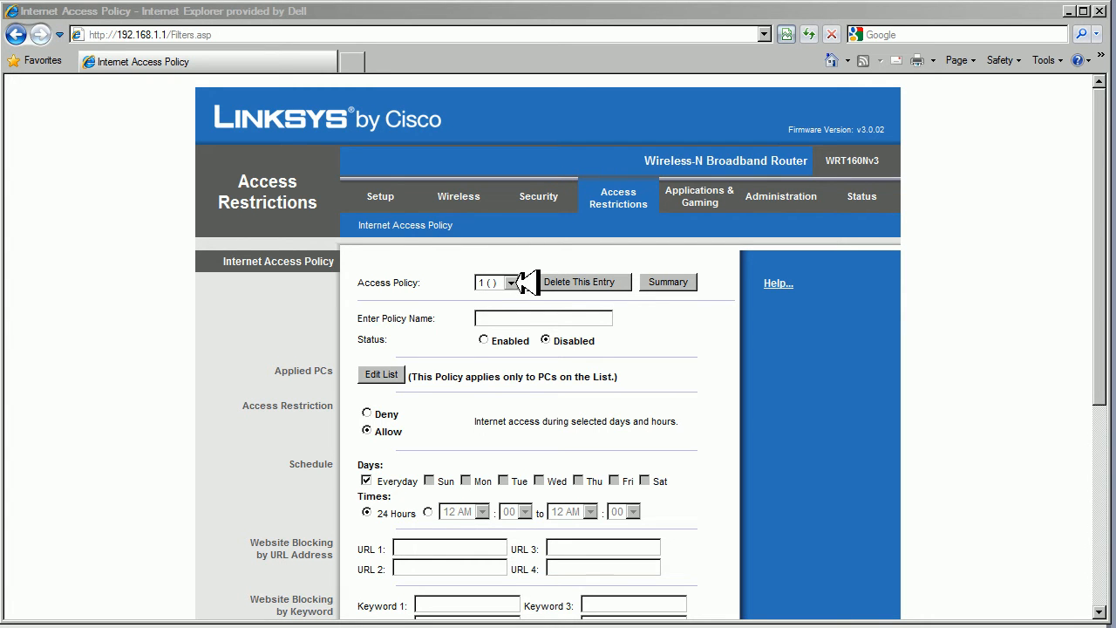
# - Enter a person's first name as the policy name for access policy 1 and set its status to Enabled
pyautogui.click(513, 282)
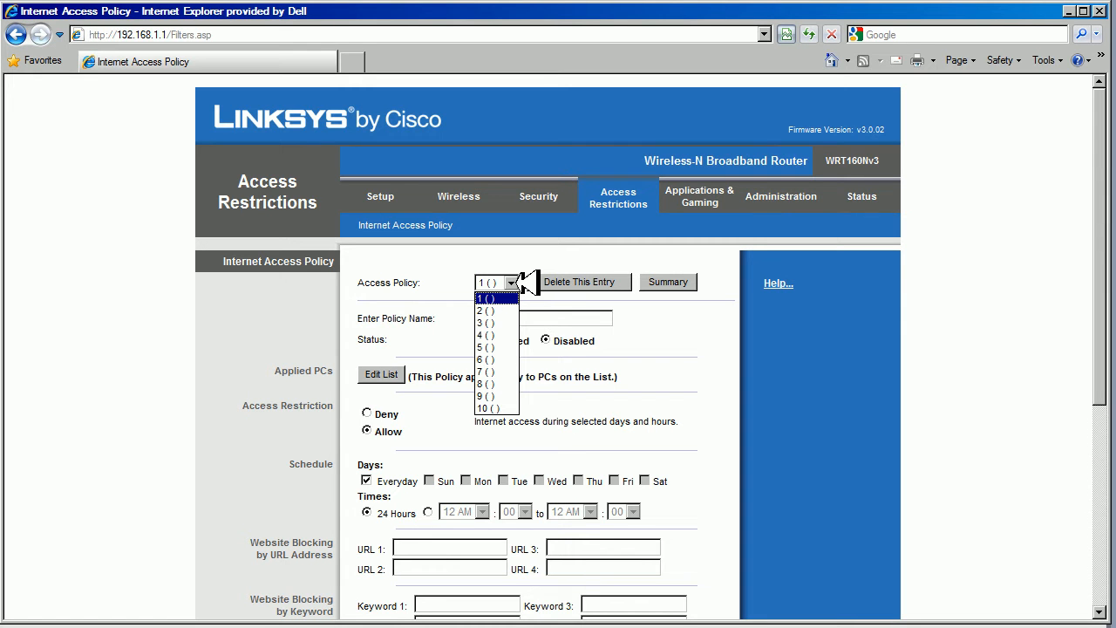
pyautogui.click(519, 282)
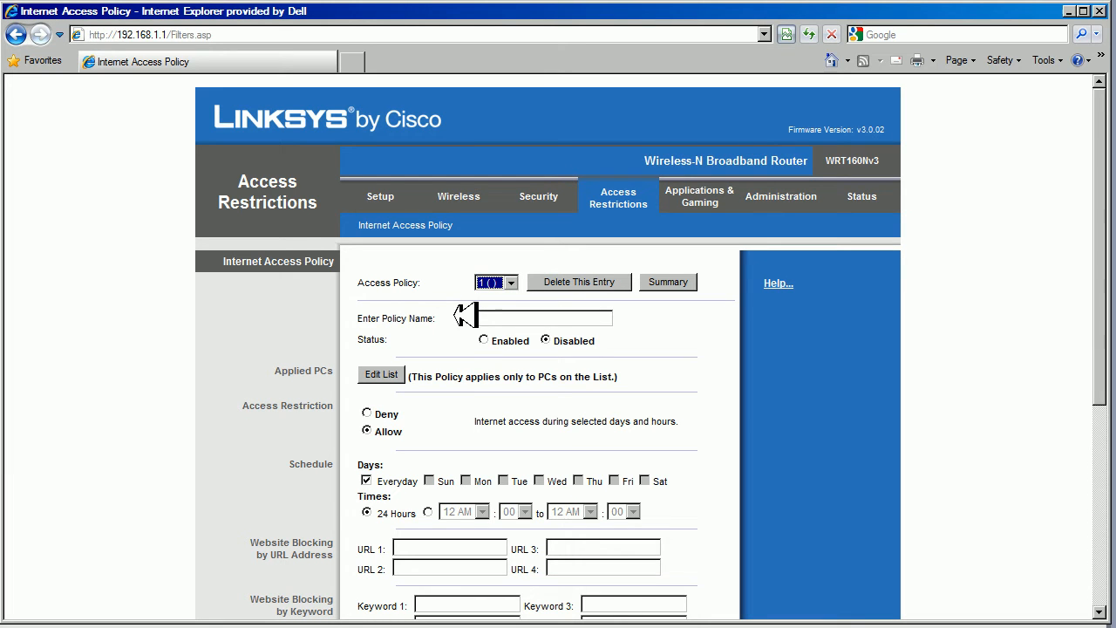
pyautogui.click(521, 318)
pyautogui.write('Sam')
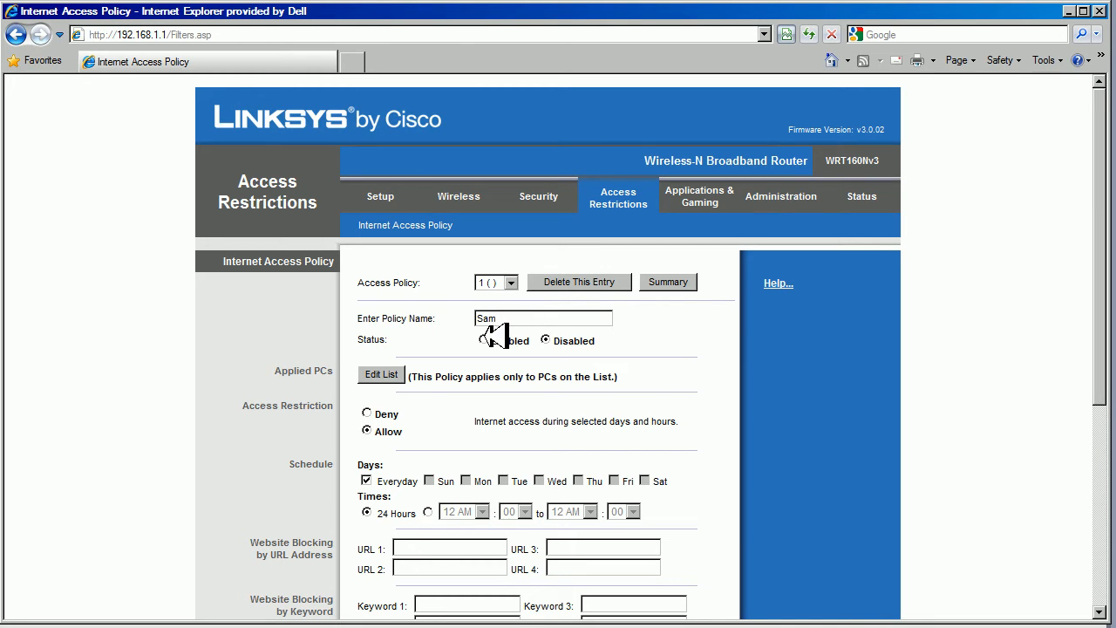
pyautogui.click(483, 339)
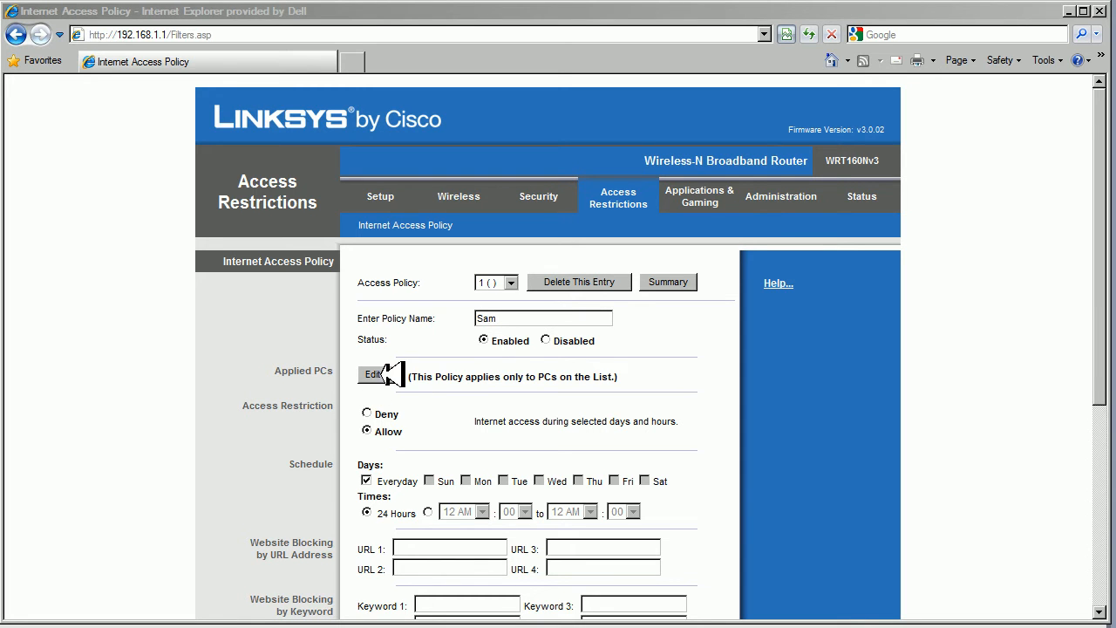
# - Set IP address range 01 in the policy's PC list to 192.168.1.100 to 149 and close the list
pyautogui.click(377, 375)
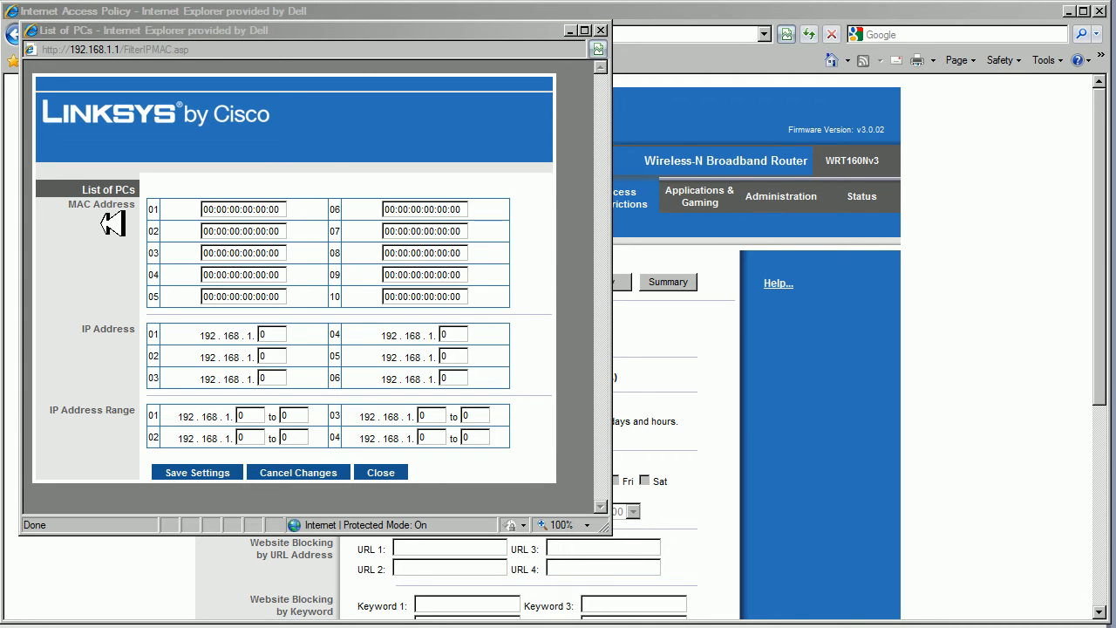
pyautogui.click(126, 338)
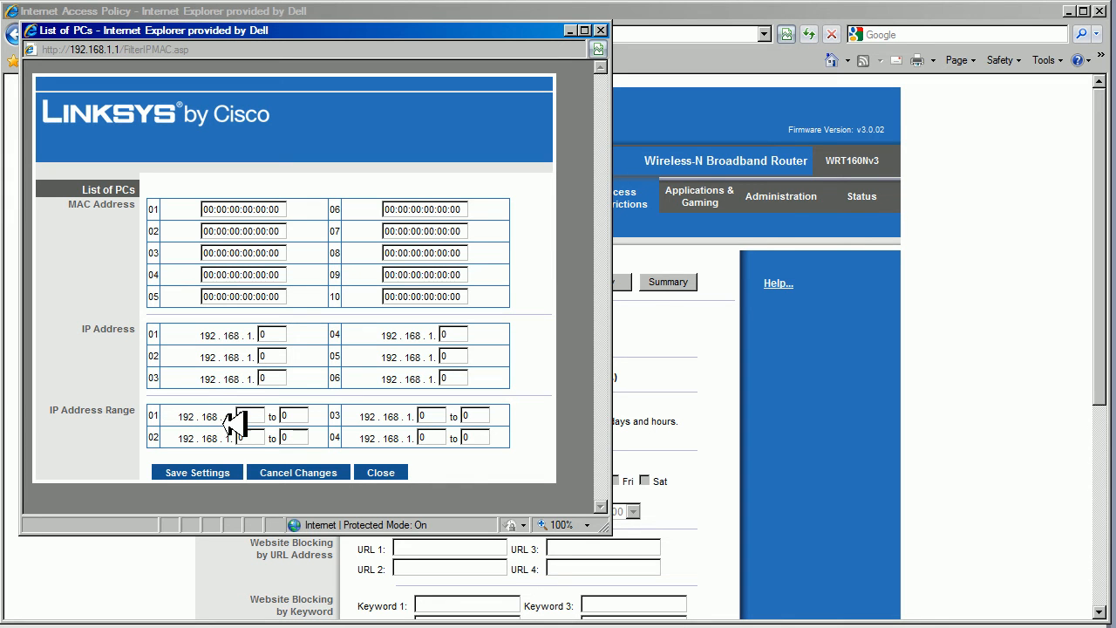
pyautogui.click(250, 414)
pyautogui.press('BackSpace')
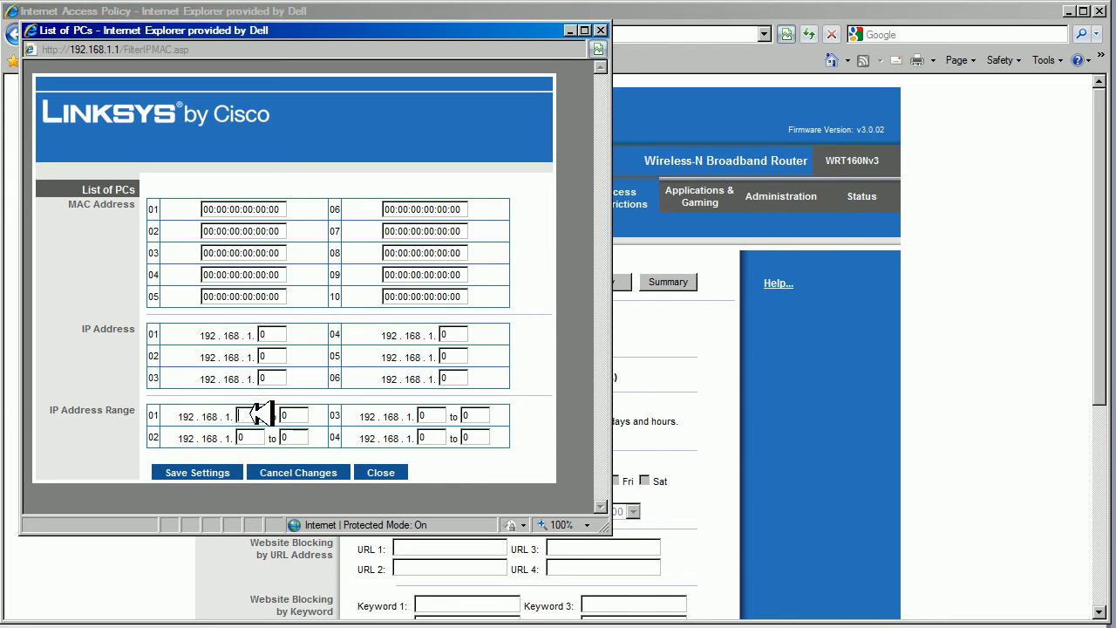
pyautogui.write('100')
pyautogui.press('Tab')
pyautogui.write('149')
pyautogui.click(381, 472)
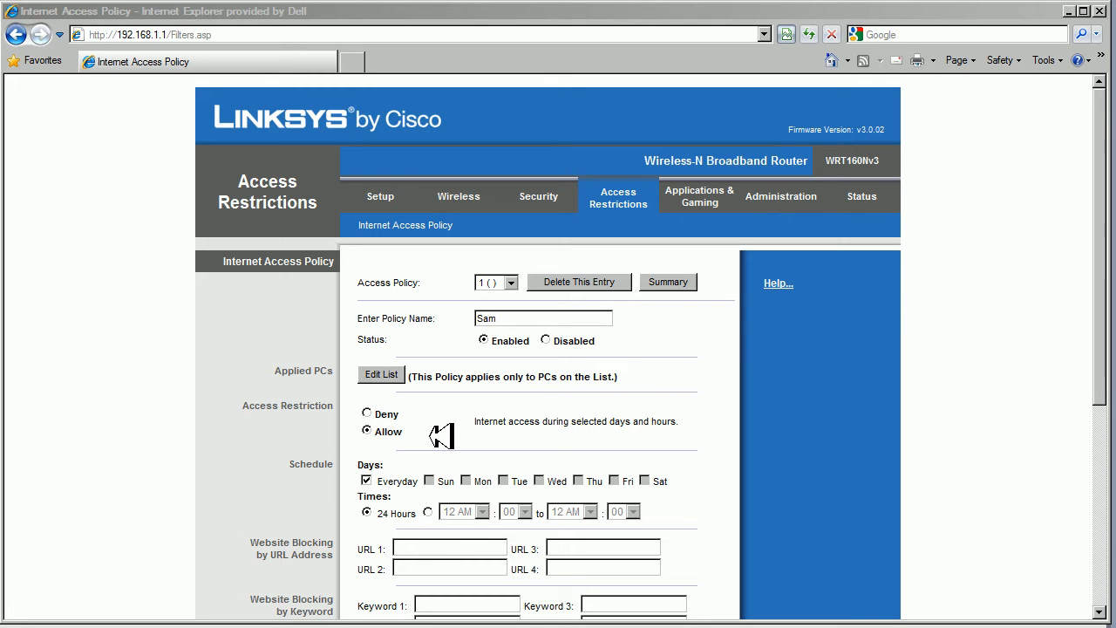
# - Change the policy schedule from every day to Monday, Tuesday, Wednesday, Thursday and Friday only
pyautogui.click(366, 481)
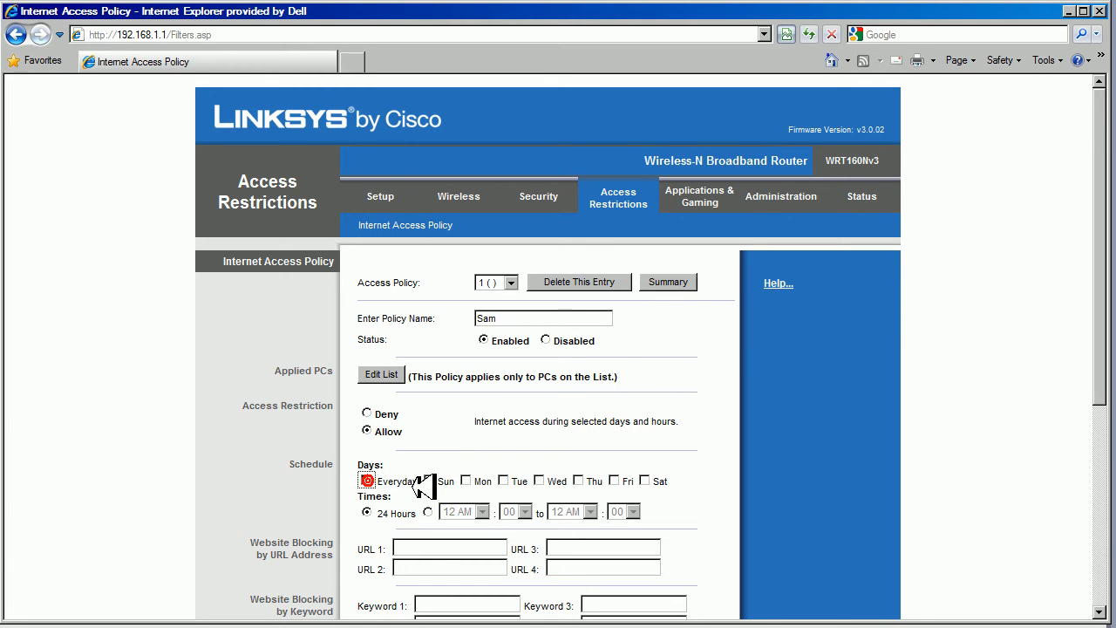
pyautogui.click(466, 480)
pyautogui.click(503, 481)
pyautogui.click(538, 481)
pyautogui.click(578, 481)
pyautogui.click(613, 480)
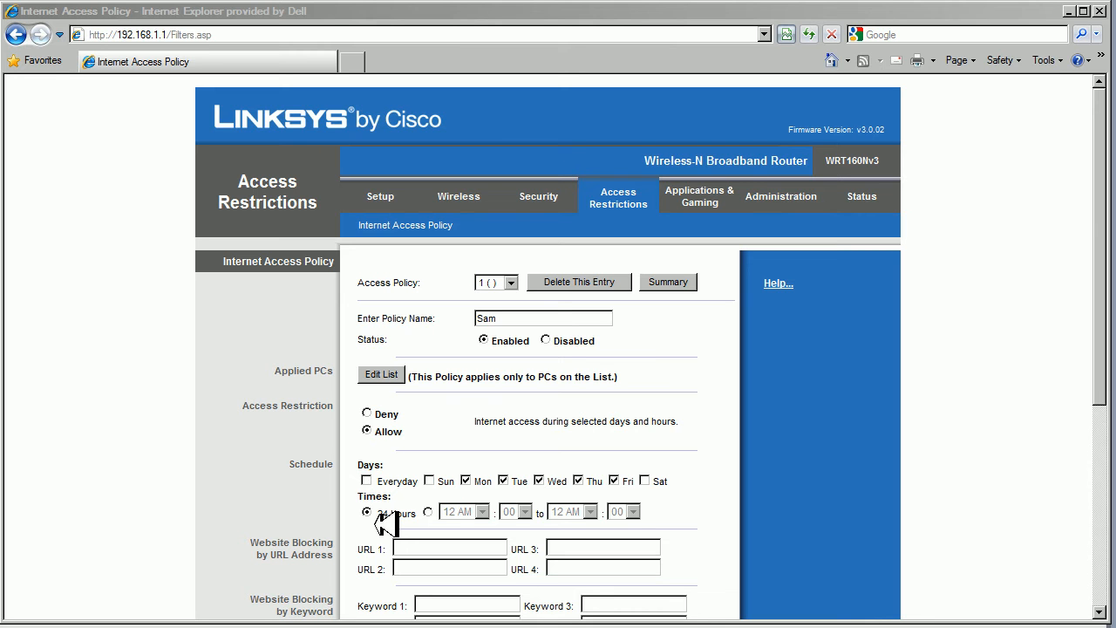
# - Restrict the policy's schedule to the hours from 03 PM:00 to 08 PM:30 instead of 24 hours
pyautogui.click(427, 512)
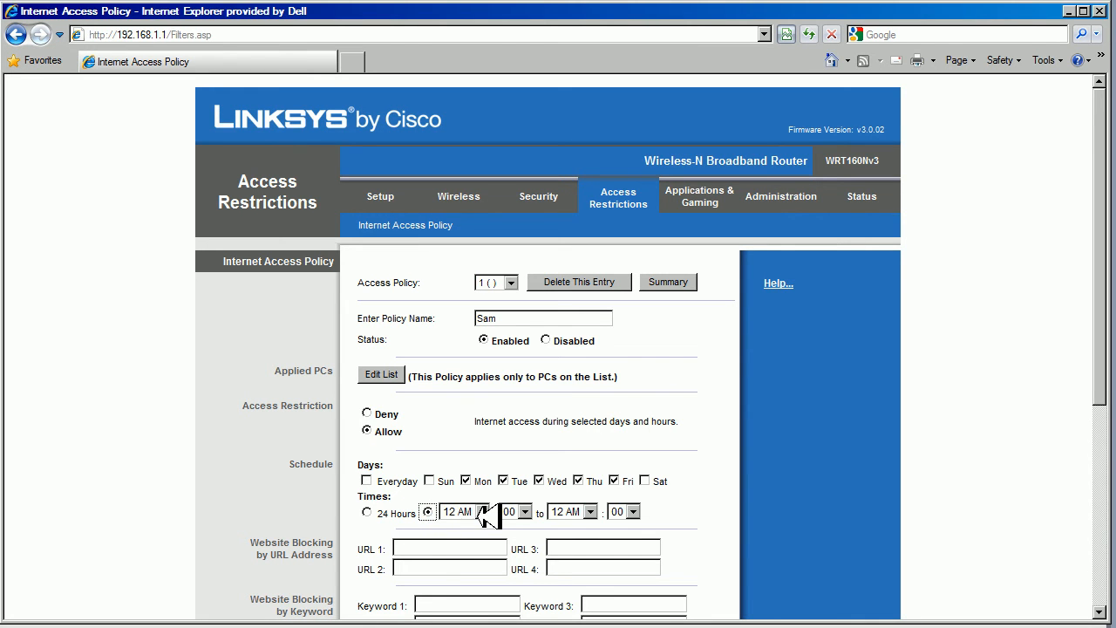
pyautogui.click(482, 512)
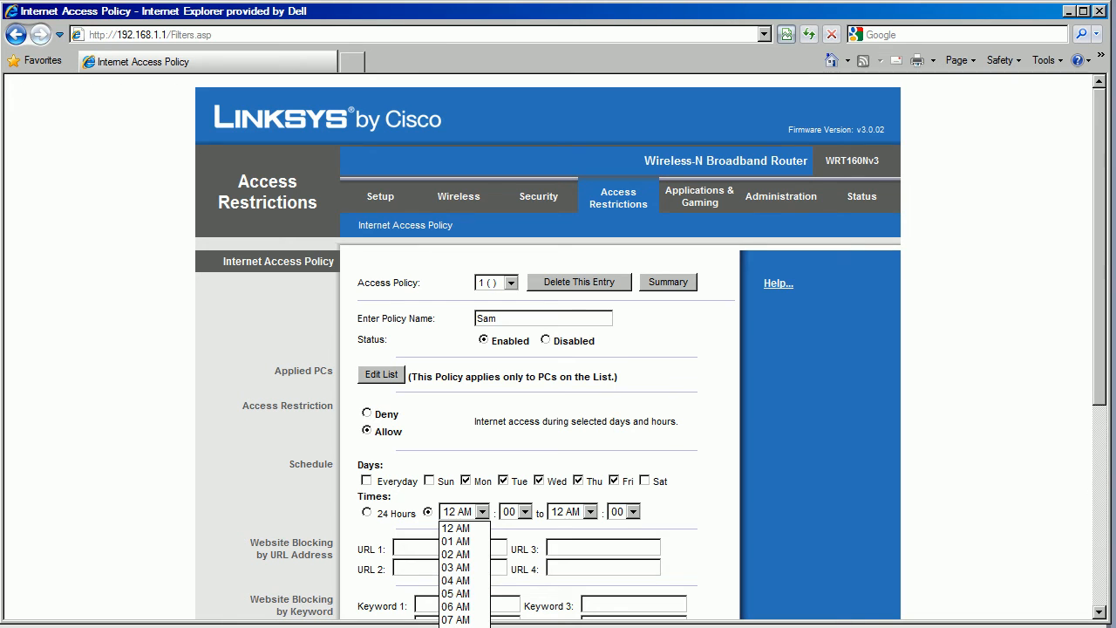
pyautogui.click(462, 623)
pyautogui.click(591, 512)
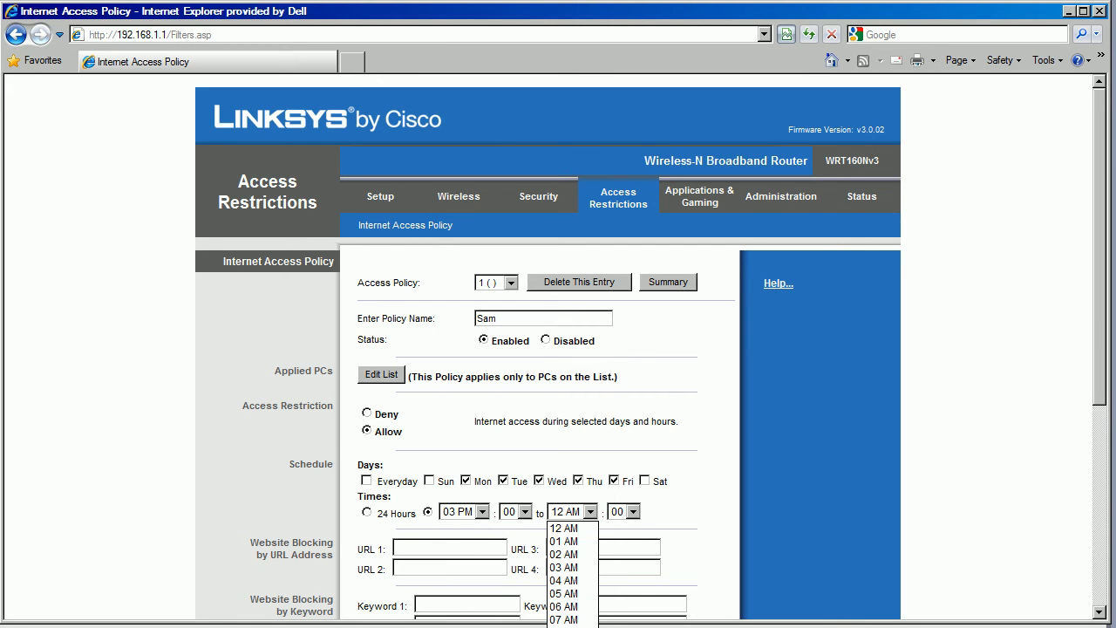
pyautogui.click(567, 624)
pyautogui.click(633, 512)
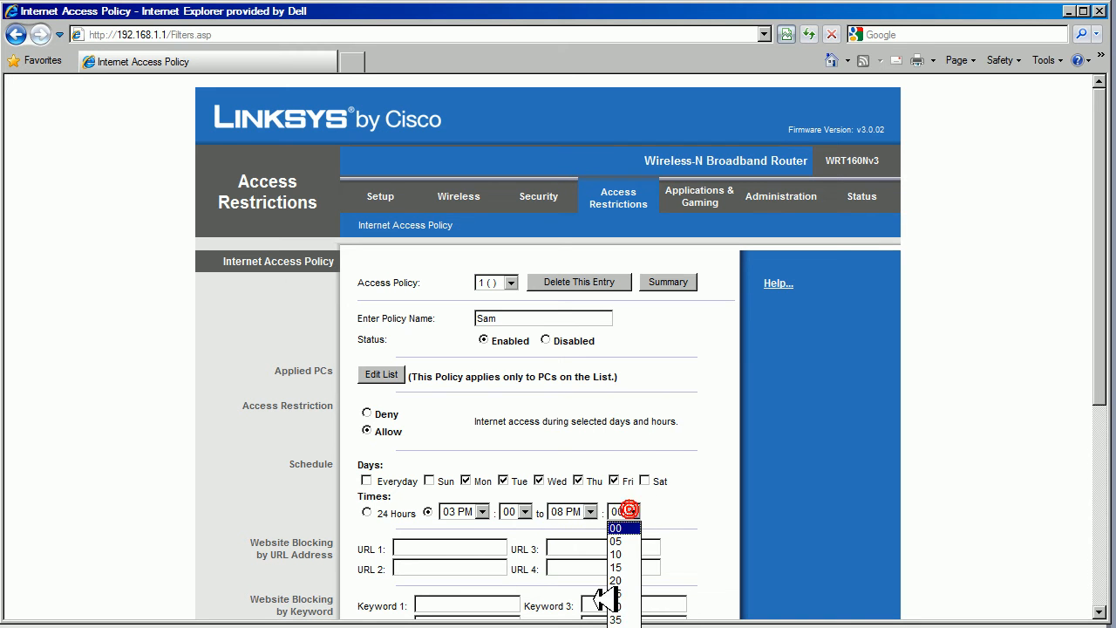
pyautogui.click(624, 606)
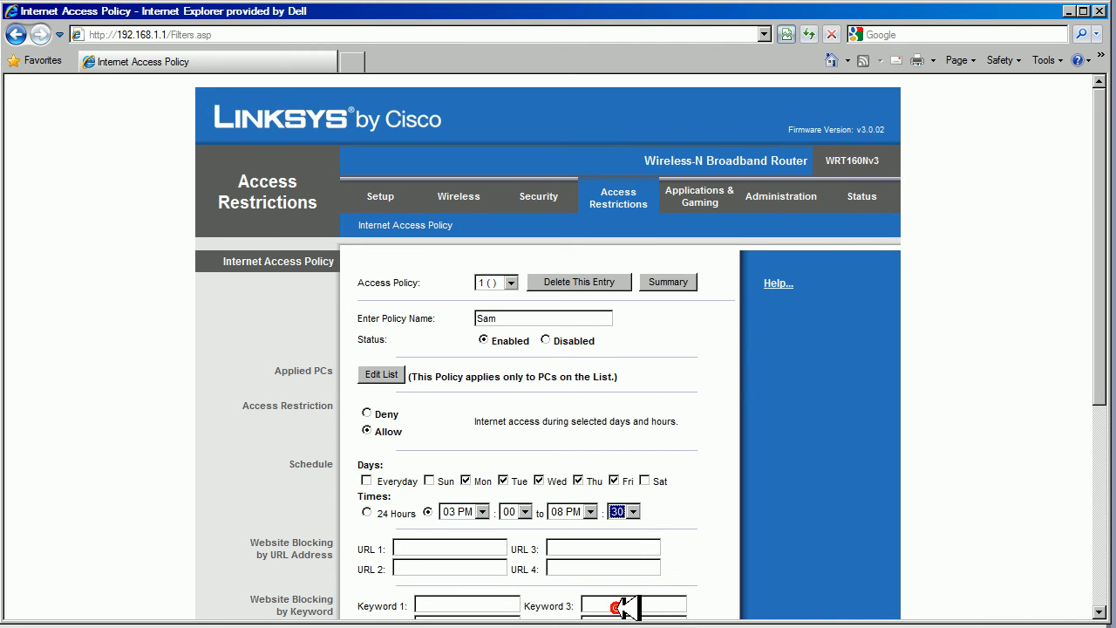
pyautogui.scroll(-5, 293, 316)
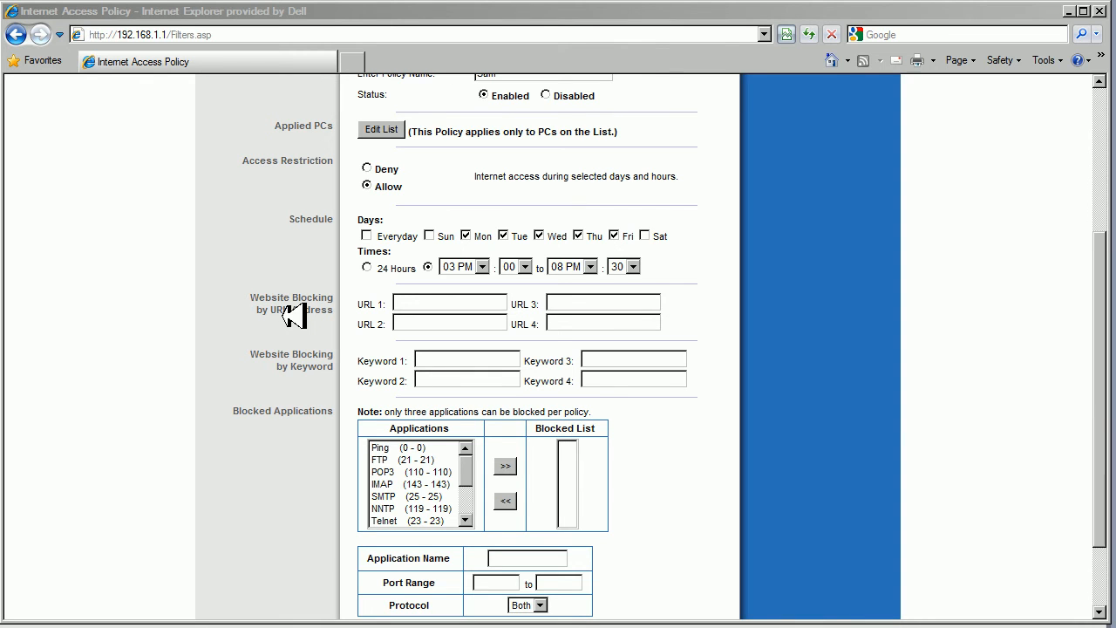
pyautogui.click(444, 301)
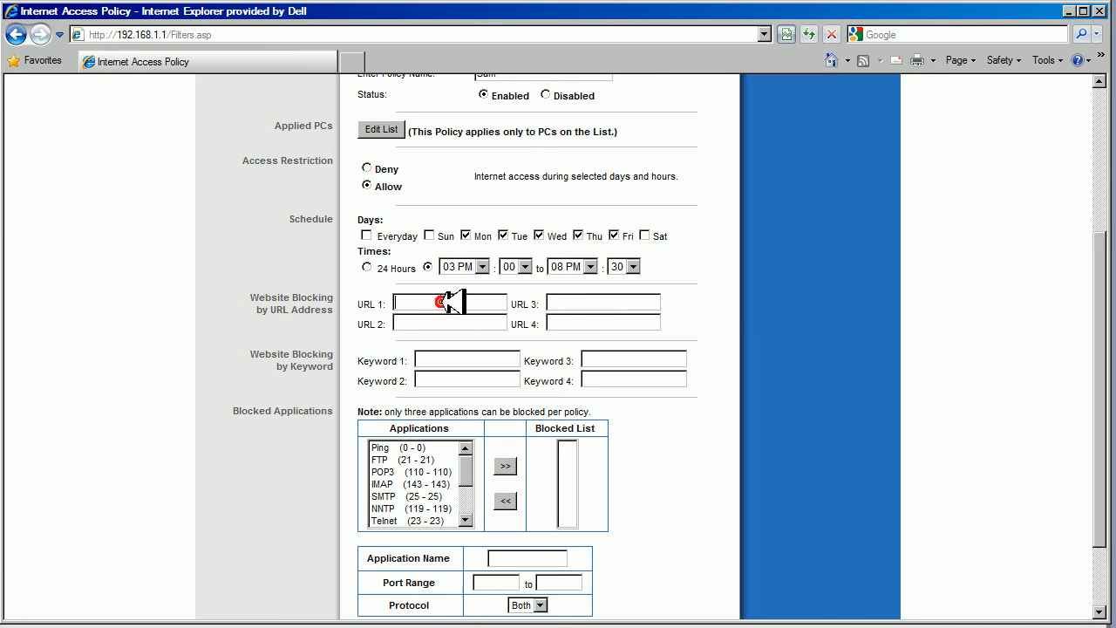
pyautogui.write('www.google.com')
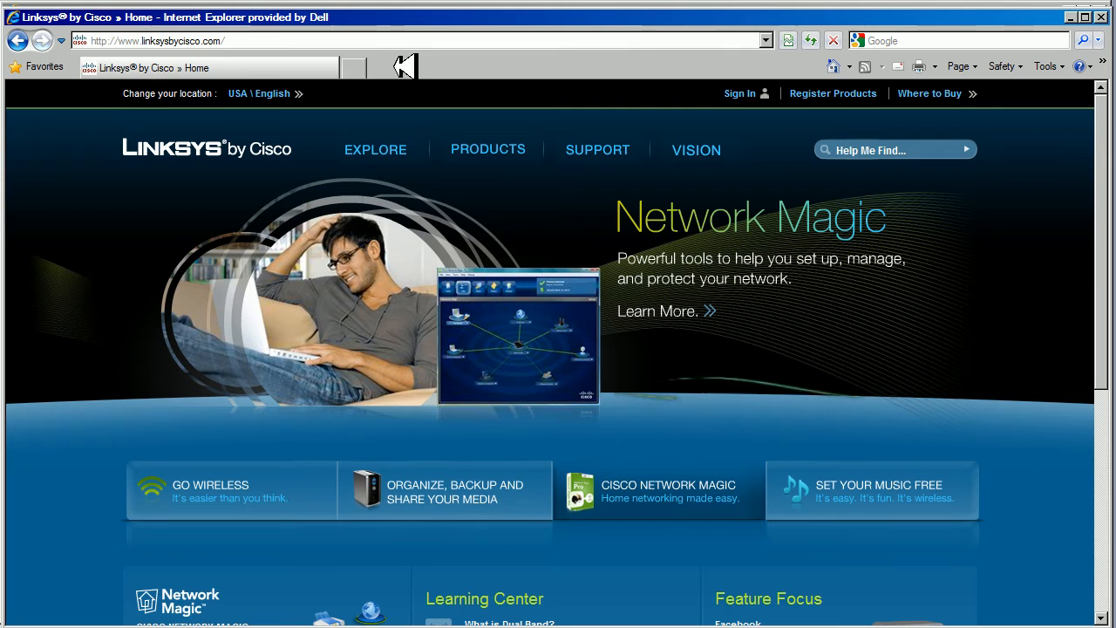
pyautogui.click(388, 40)
pyautogui.write('www.googl')
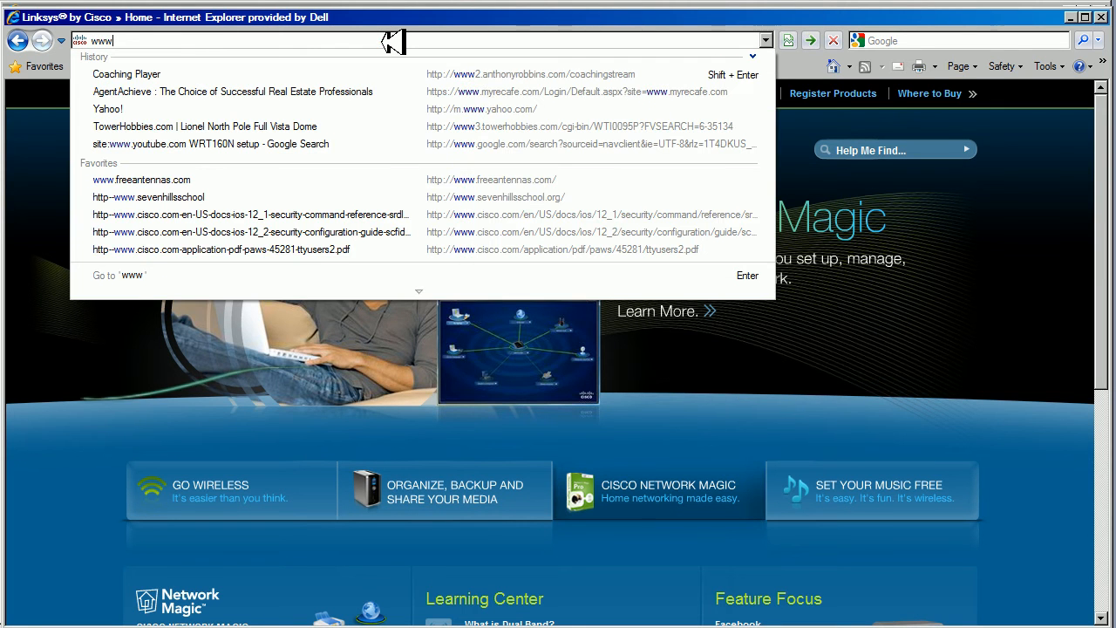
pyautogui.write('e.com')
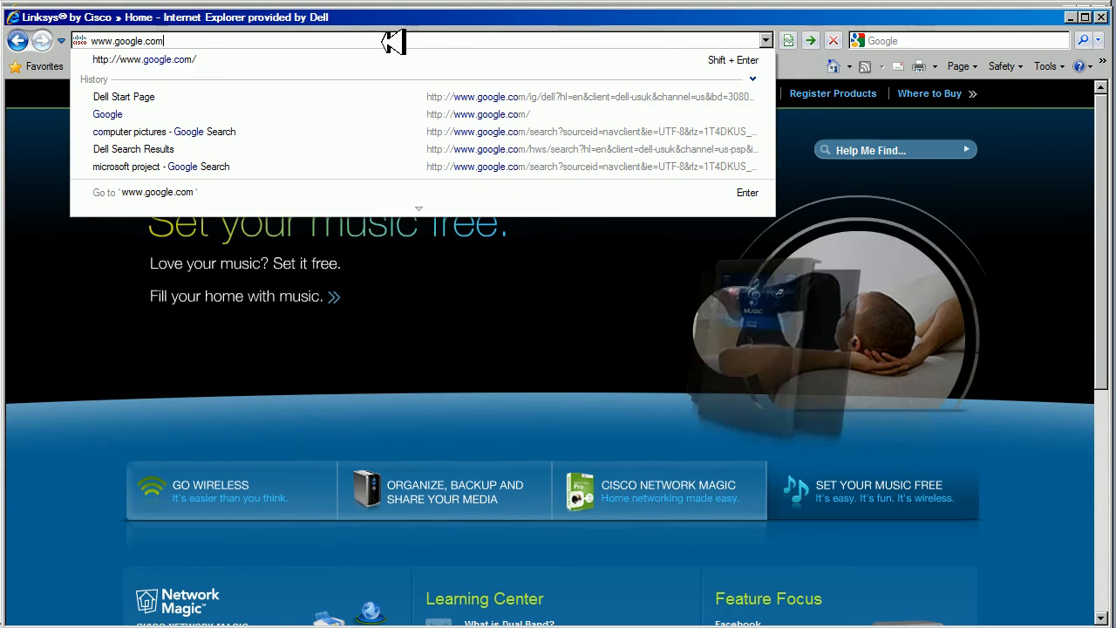
pyautogui.press('Return')
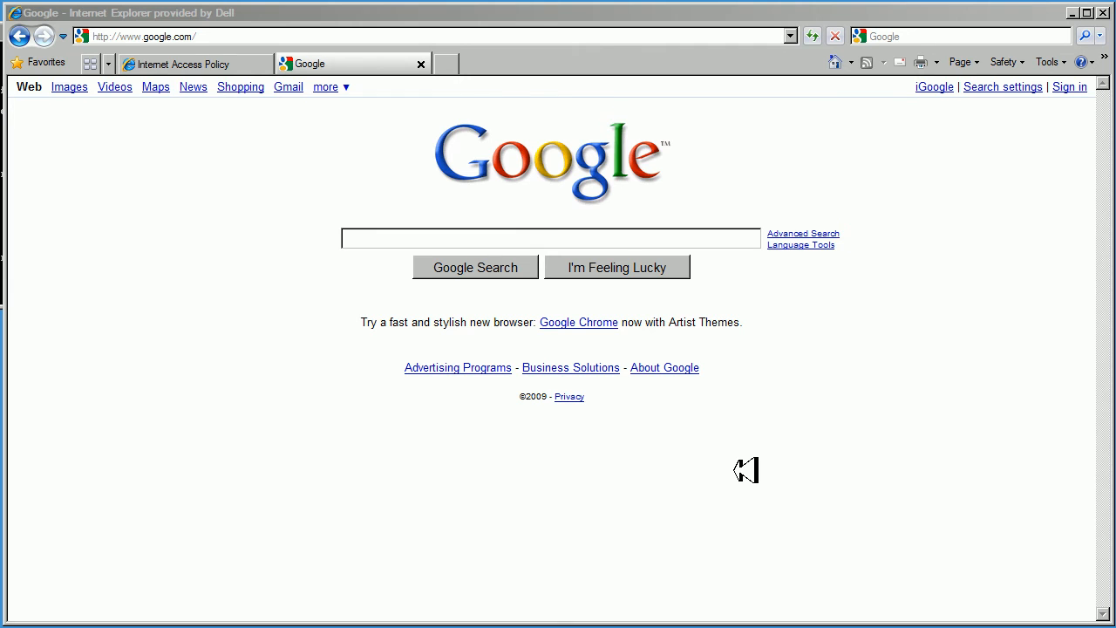
# - Return to the Internet Access Policy page, save its settings and continue past the confirmation
pyautogui.click(202, 63)
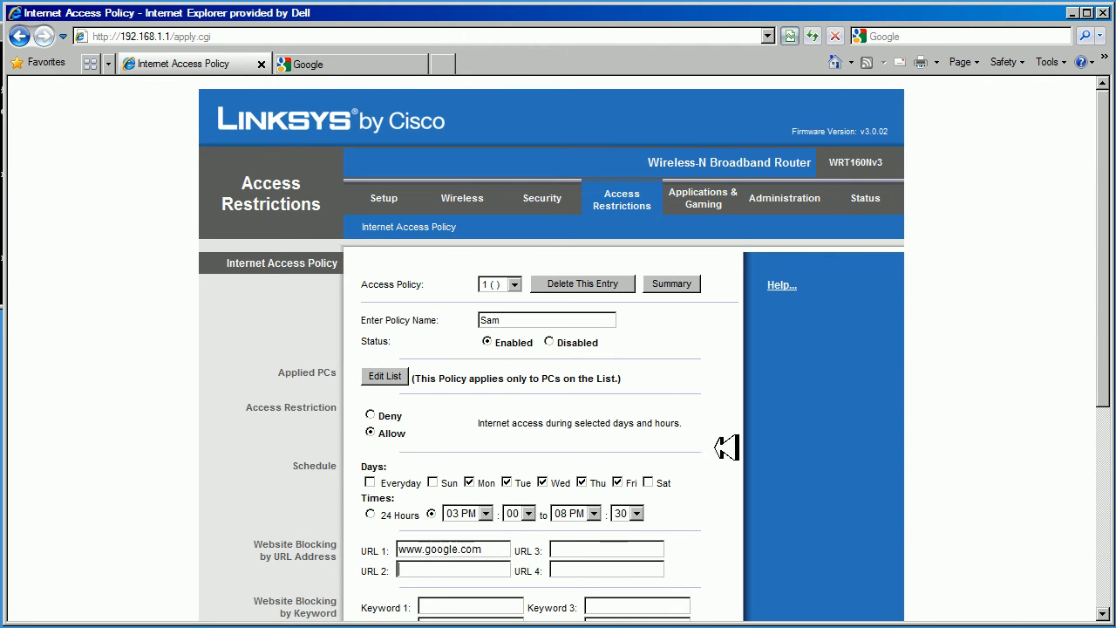
pyautogui.scroll(-5, 845, 475)
pyautogui.click(576, 608)
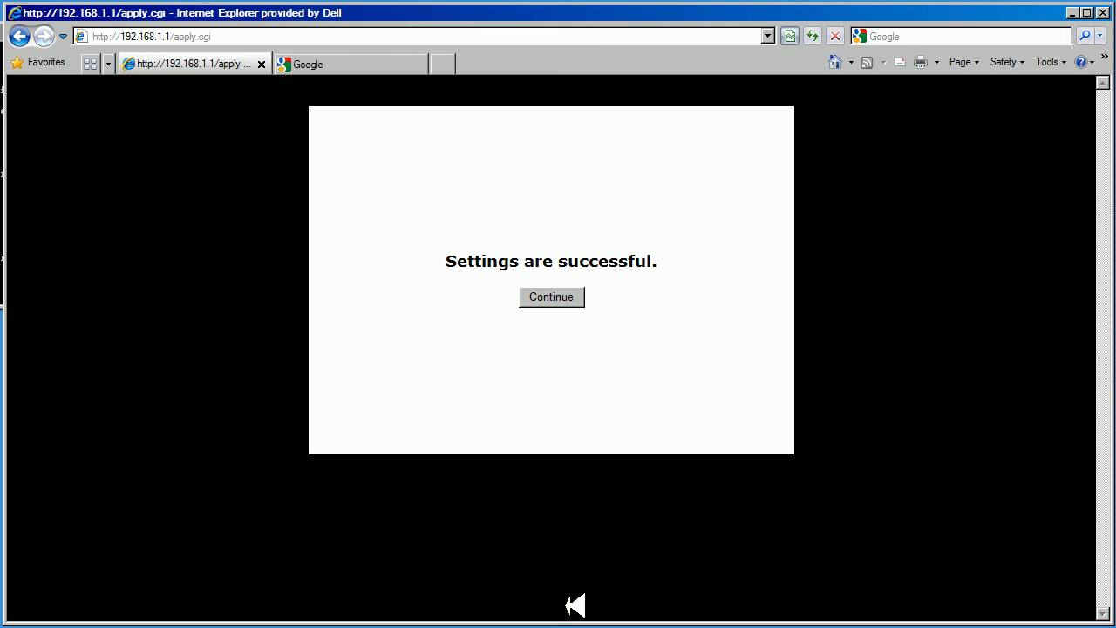
pyautogui.click(549, 298)
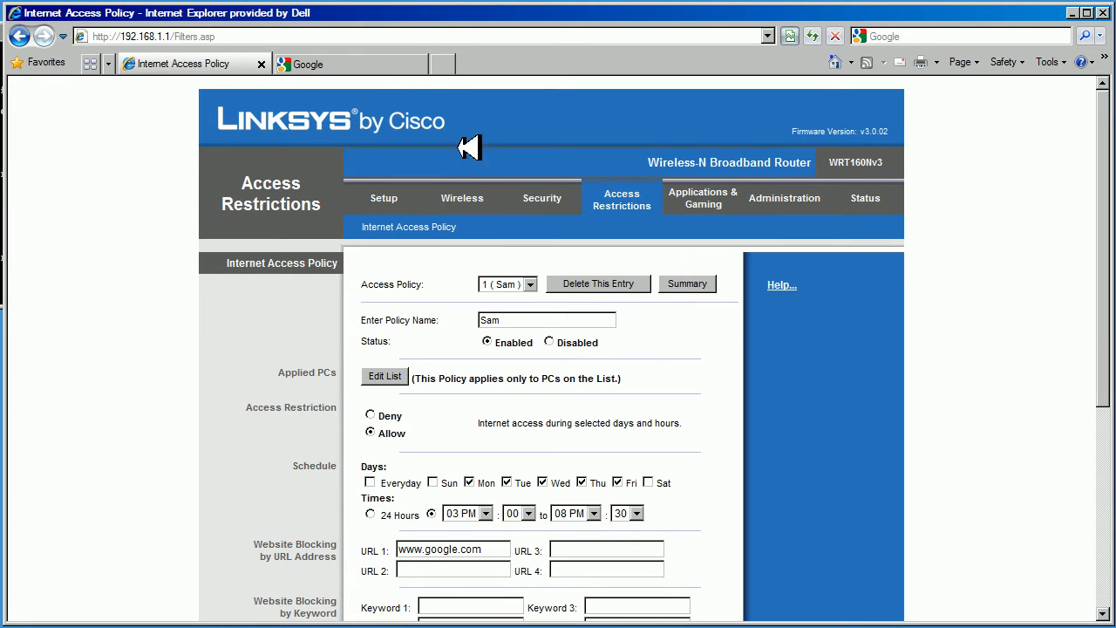
# - Reload the open Google page to test the URL block
pyautogui.click(387, 65)
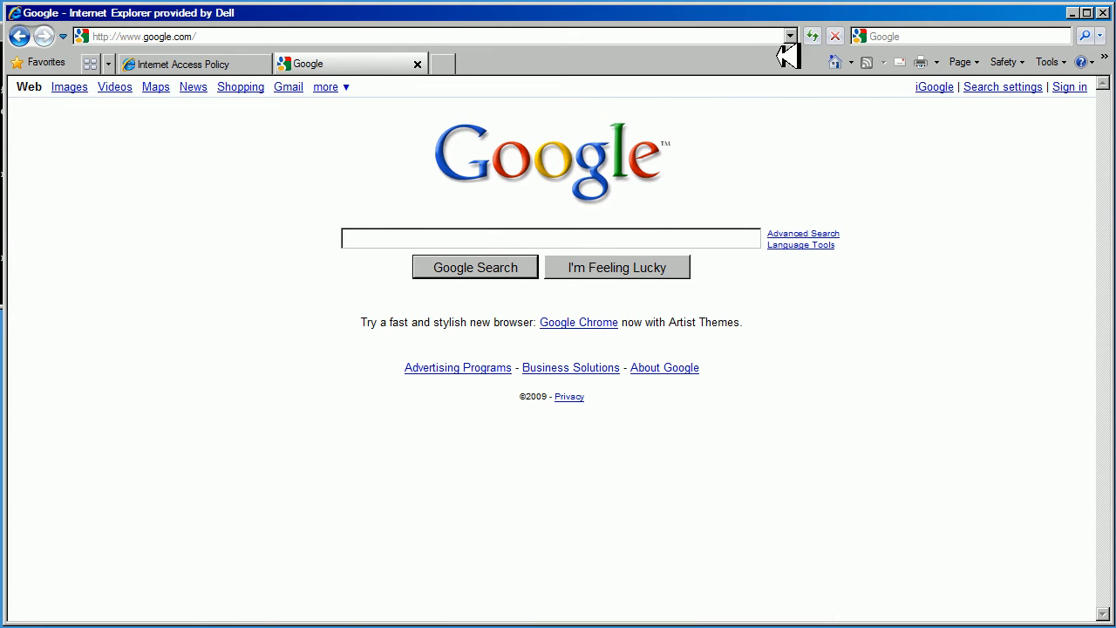
pyautogui.click(816, 36)
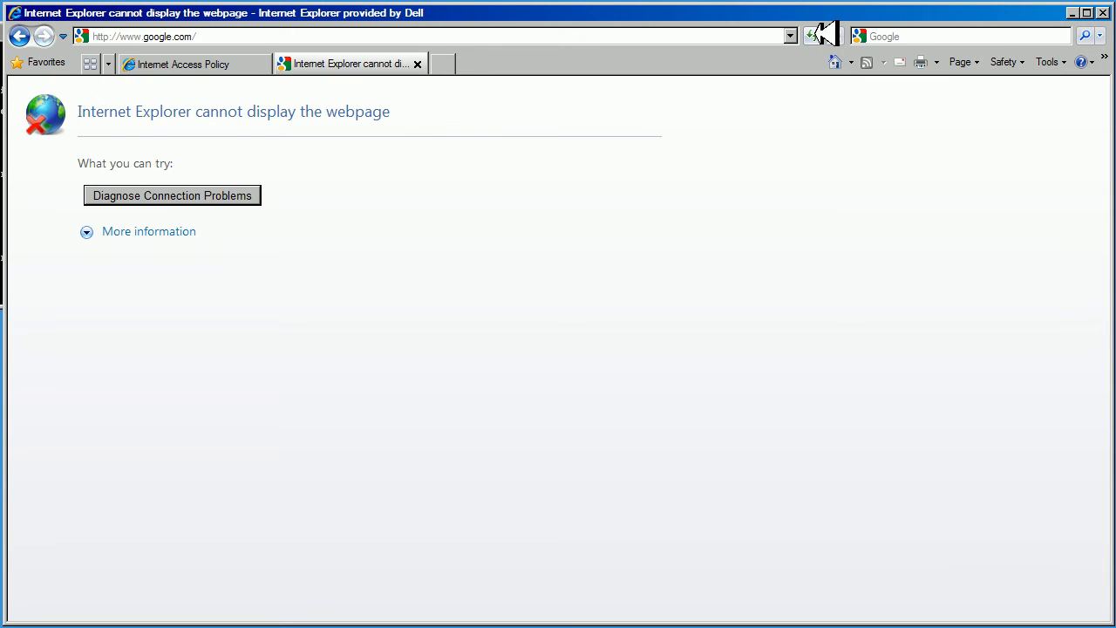
# - Set the policy's website blocking keywords to porn for Keyword 1, home for Keyword 2 and 802.11 for Keyword 3
pyautogui.click(201, 64)
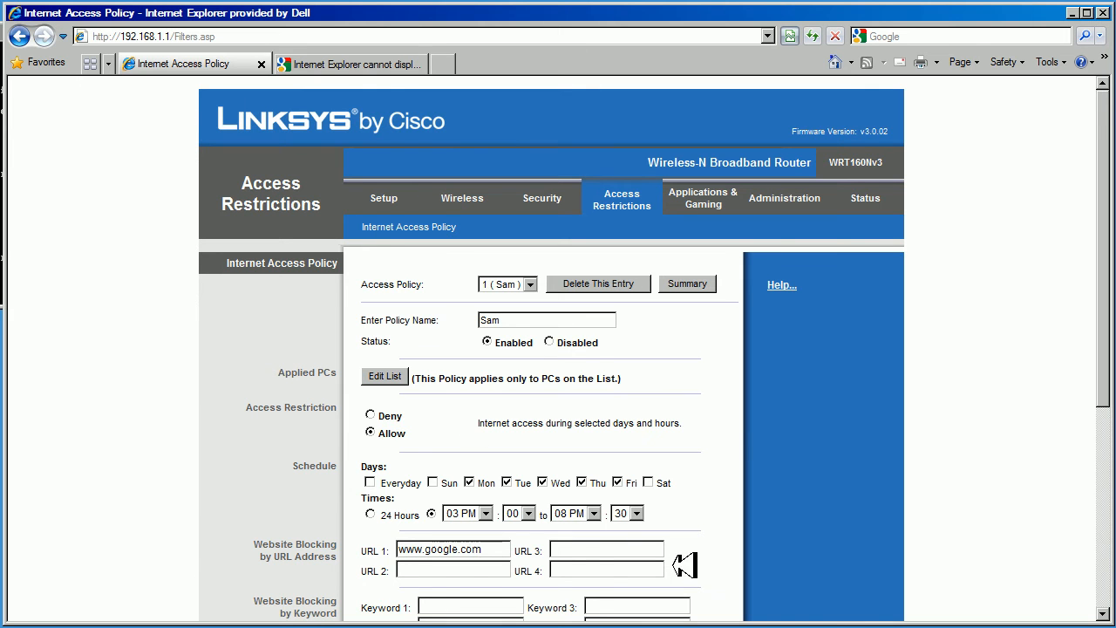
pyautogui.scroll(-2, 531, 571)
pyautogui.scroll(-4, 524, 565)
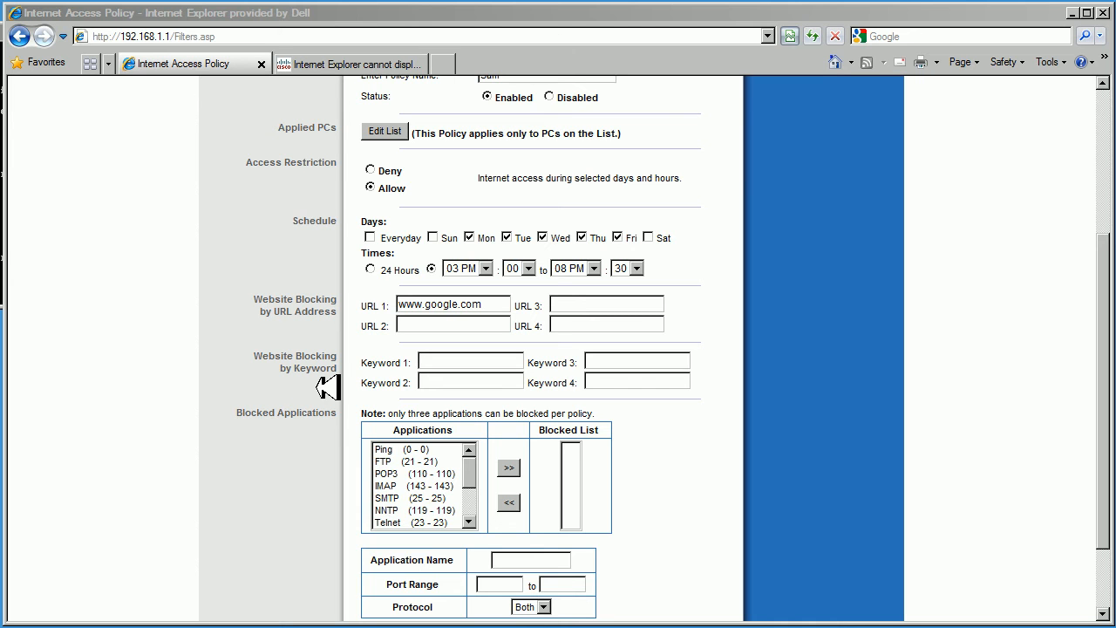
pyautogui.click(488, 365)
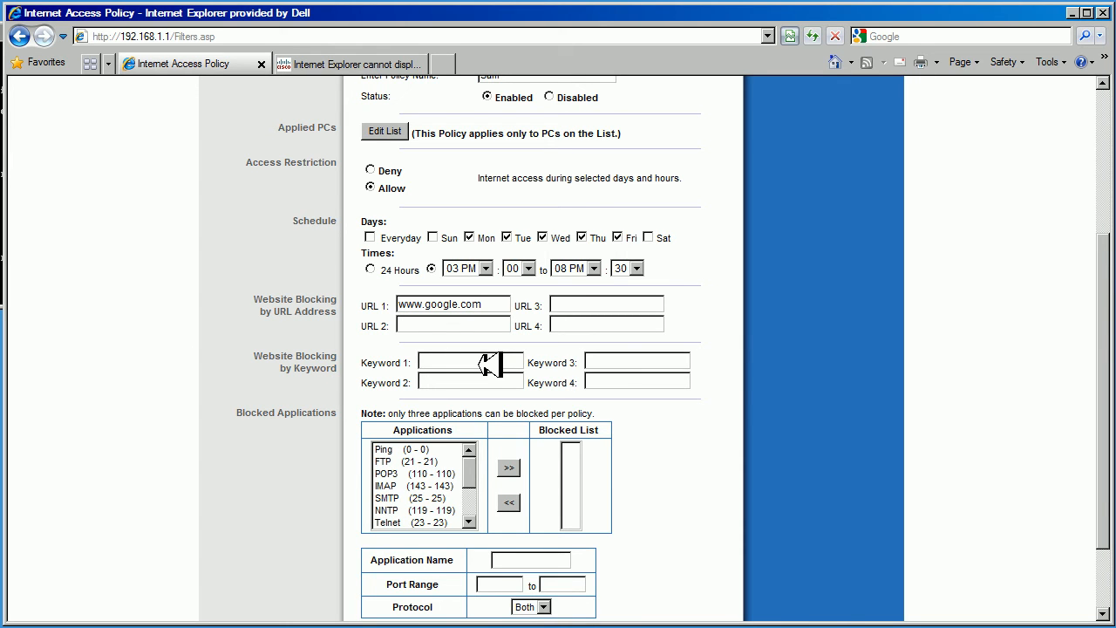
pyautogui.write('porn')
pyautogui.press('Tab')
pyautogui.write('80.2')
pyautogui.press('BackSpace')
pyautogui.press('BackSpace')
pyautogui.write('2.11')
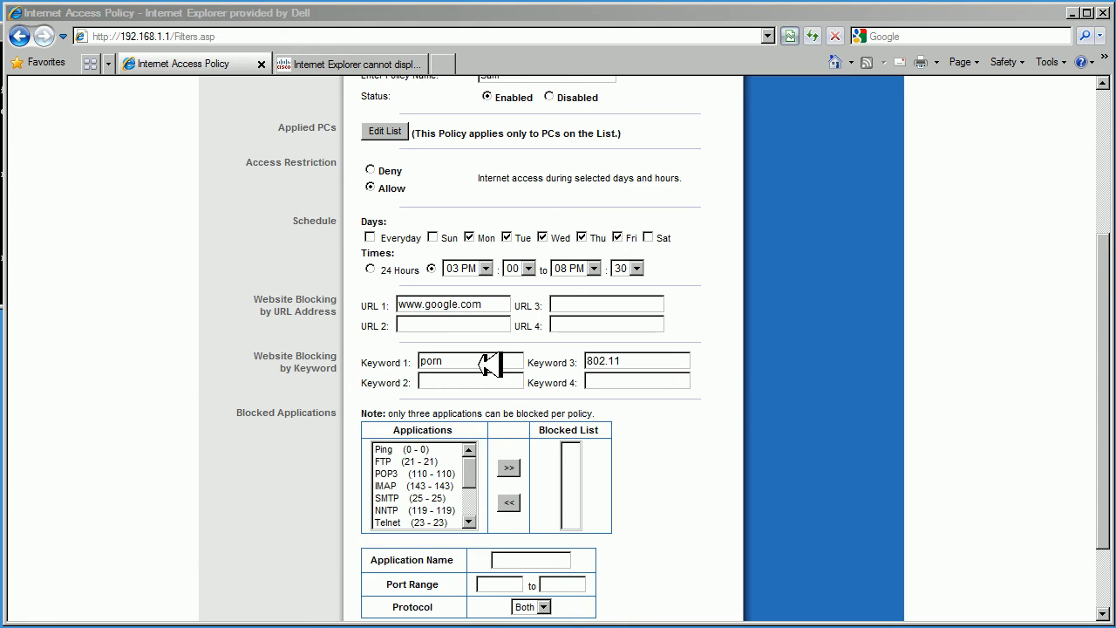
pyautogui.click(471, 379)
pyautogui.write('home')
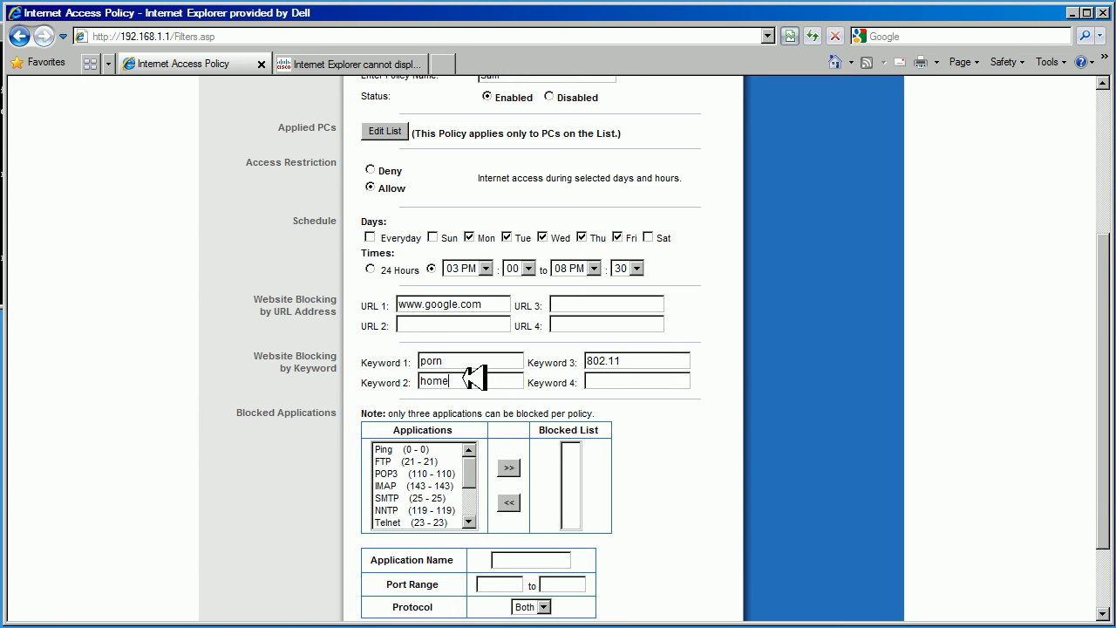
# - Open the Linksys home page in the second browser tab to check access before saving the keyword blocks
pyautogui.click(349, 63)
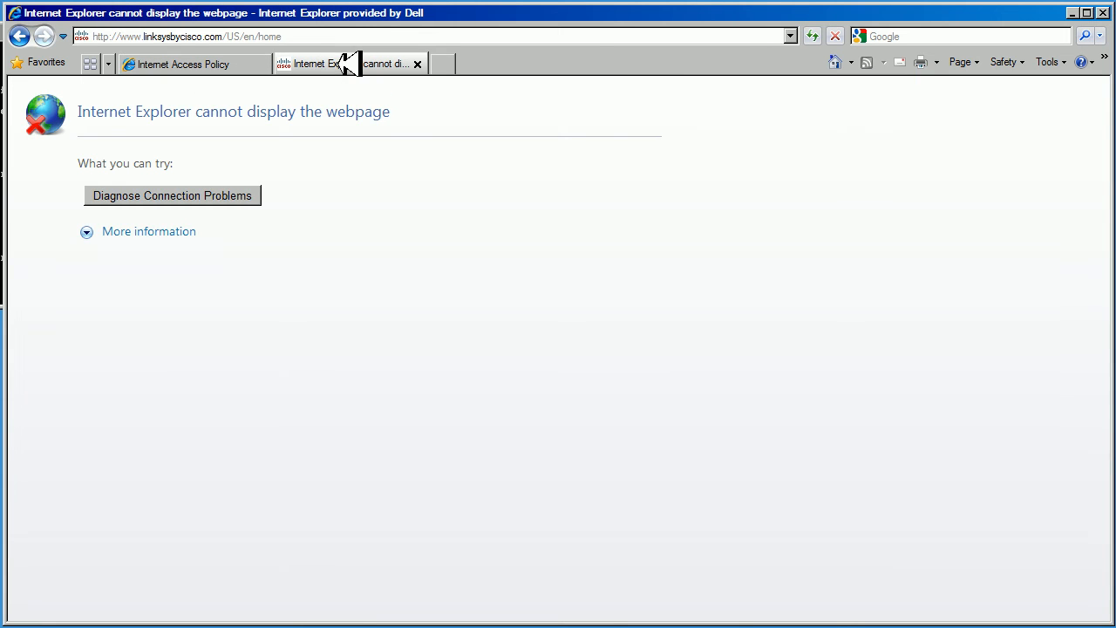
pyautogui.click(578, 38)
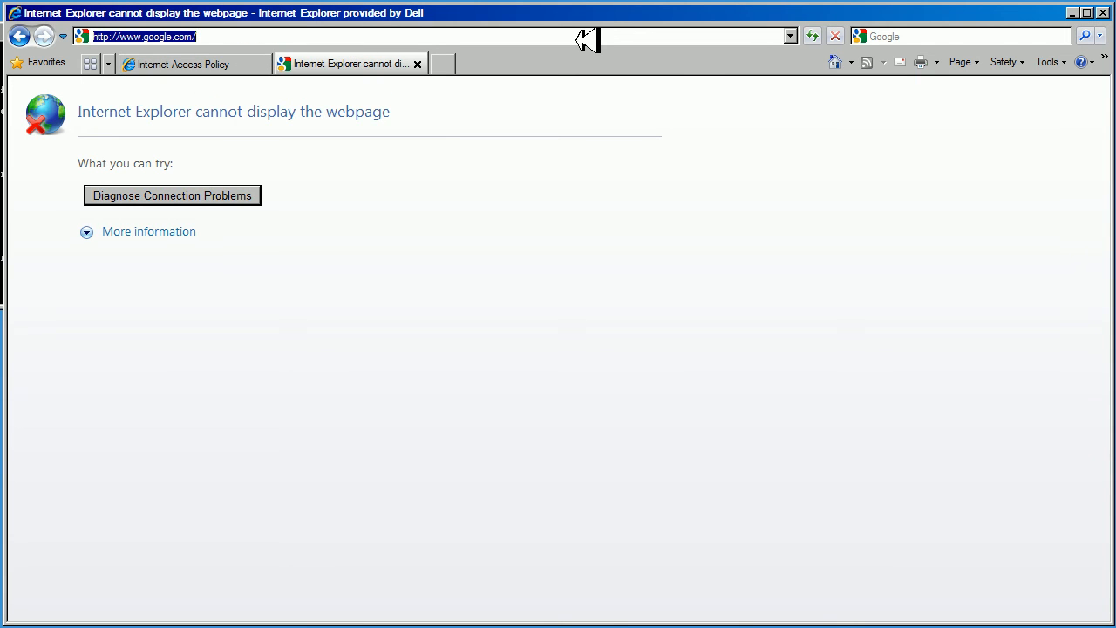
pyautogui.write('www.')
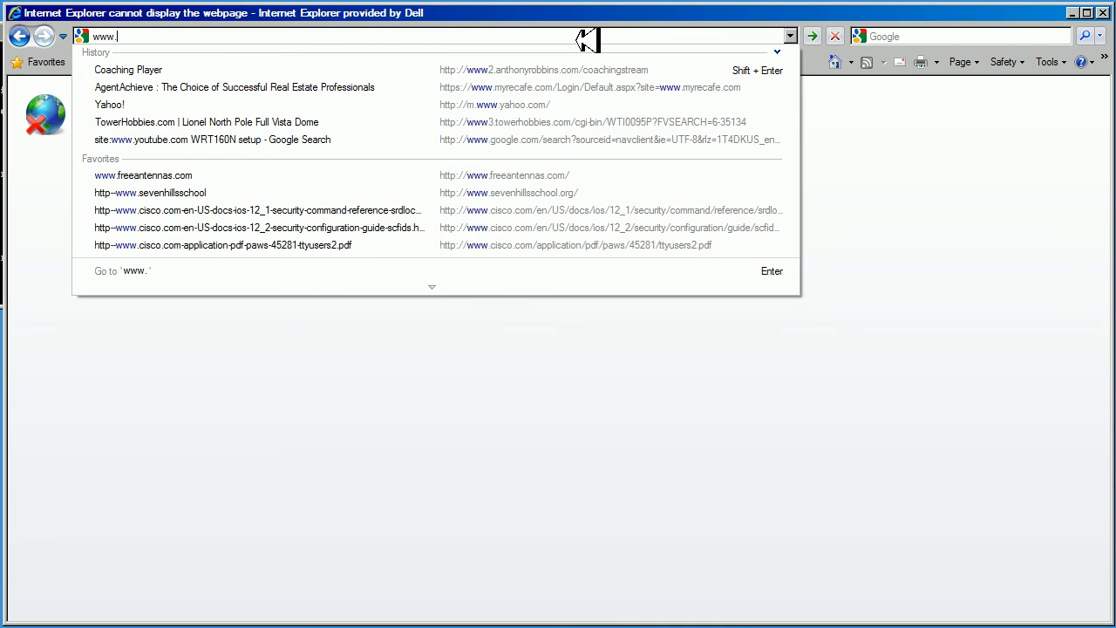
pyautogui.write('links')
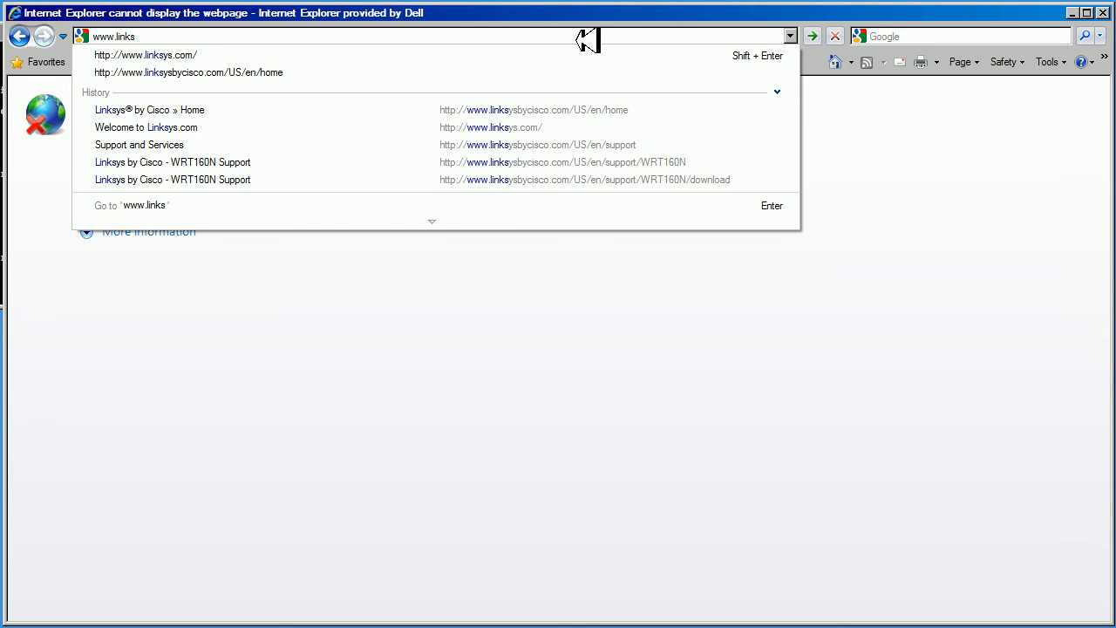
pyautogui.write('ys')
pyautogui.press('Down')
pyautogui.press('Return')
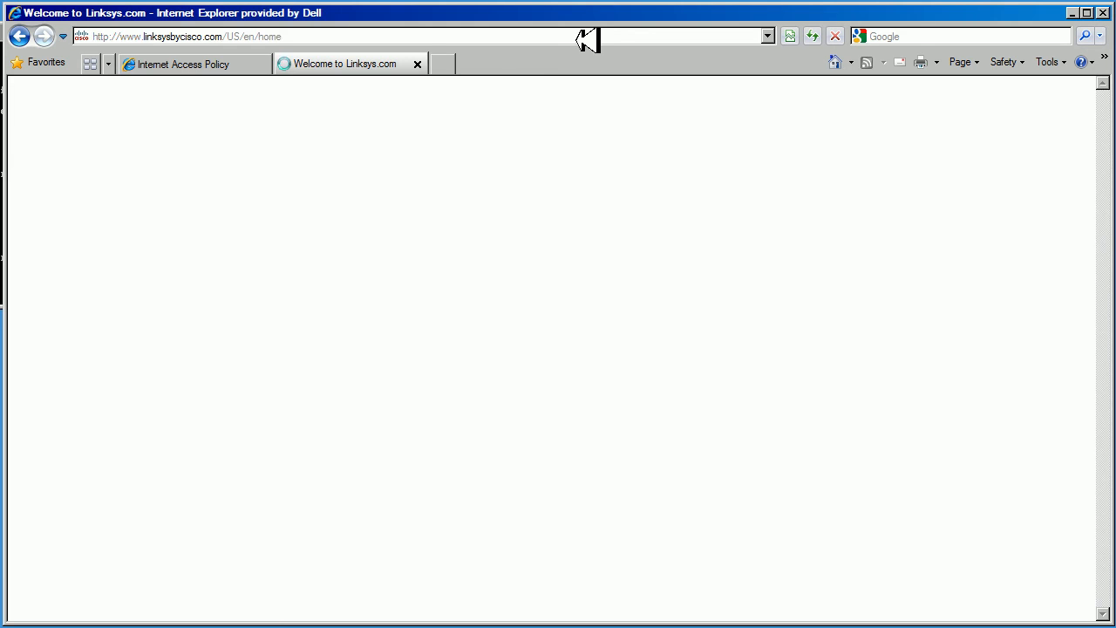
# - Copy the Linksys home page's address and search the site for 802.11
pyautogui.click(324, 38)
pyautogui.hotkey('ctrl', 'c')
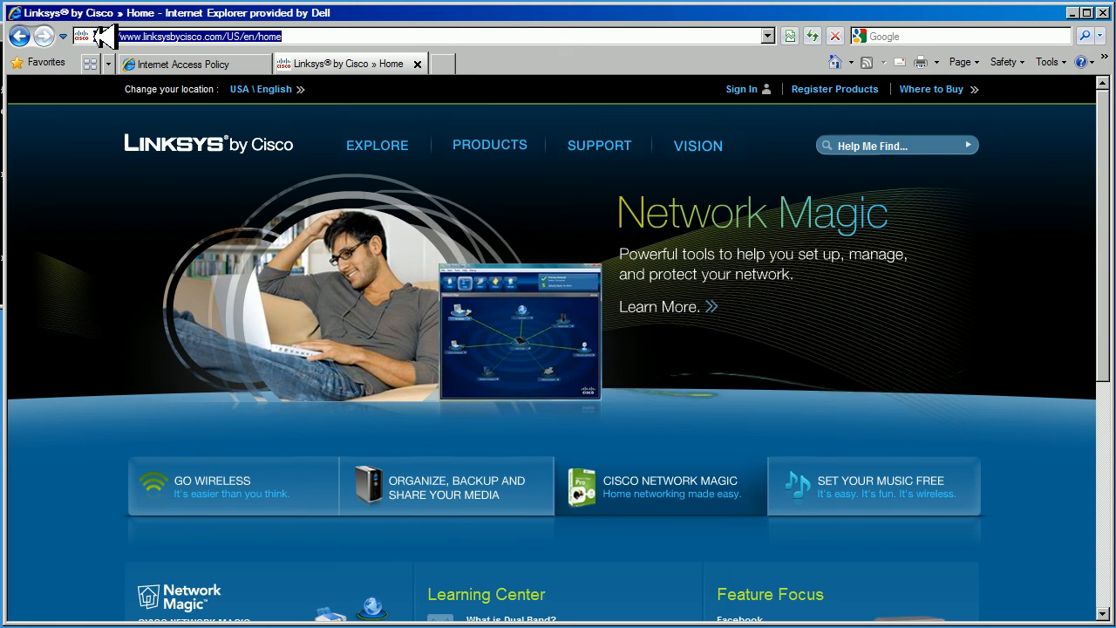
pyautogui.click(890, 144)
pyautogui.write('802.11')
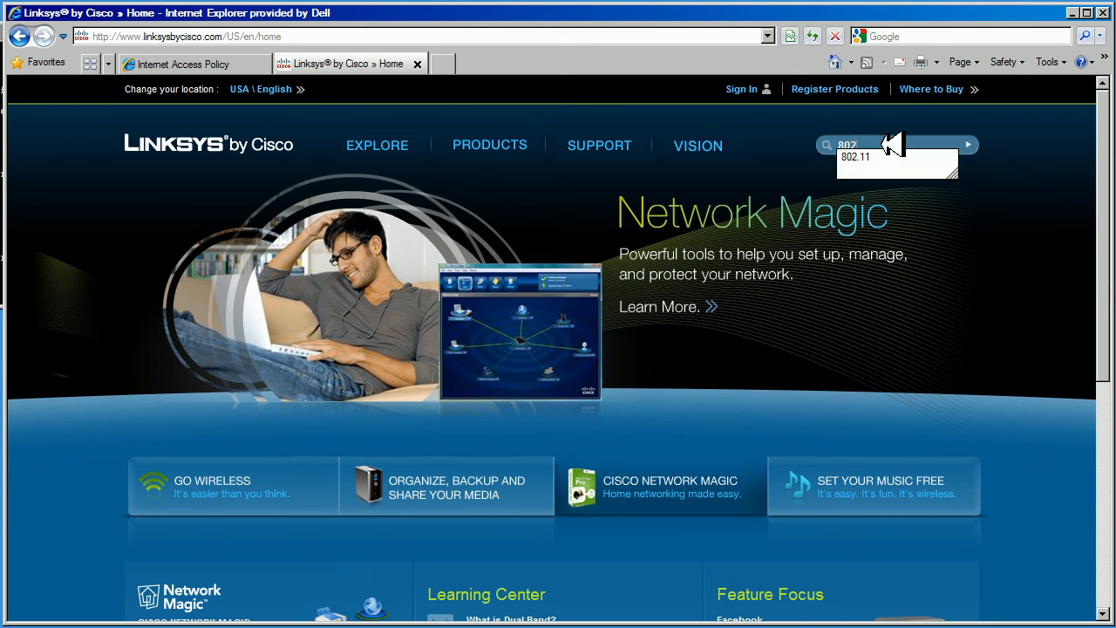
pyautogui.press('Return')
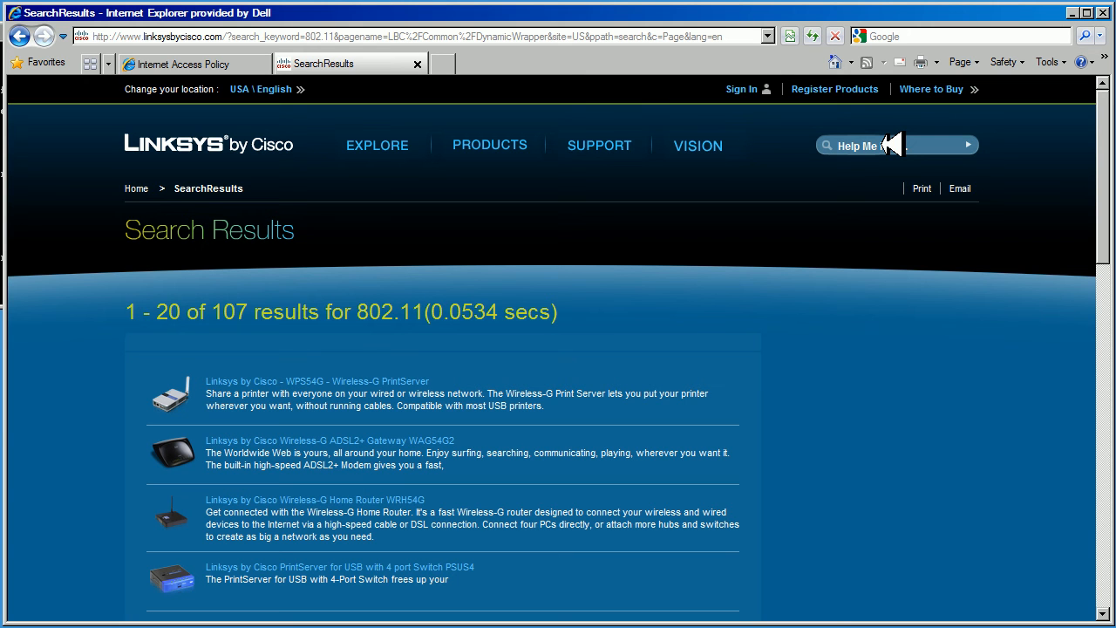
# - Return to the Internet Access Policy page, save the keyword settings and continue past the confirmation
pyautogui.click(194, 61)
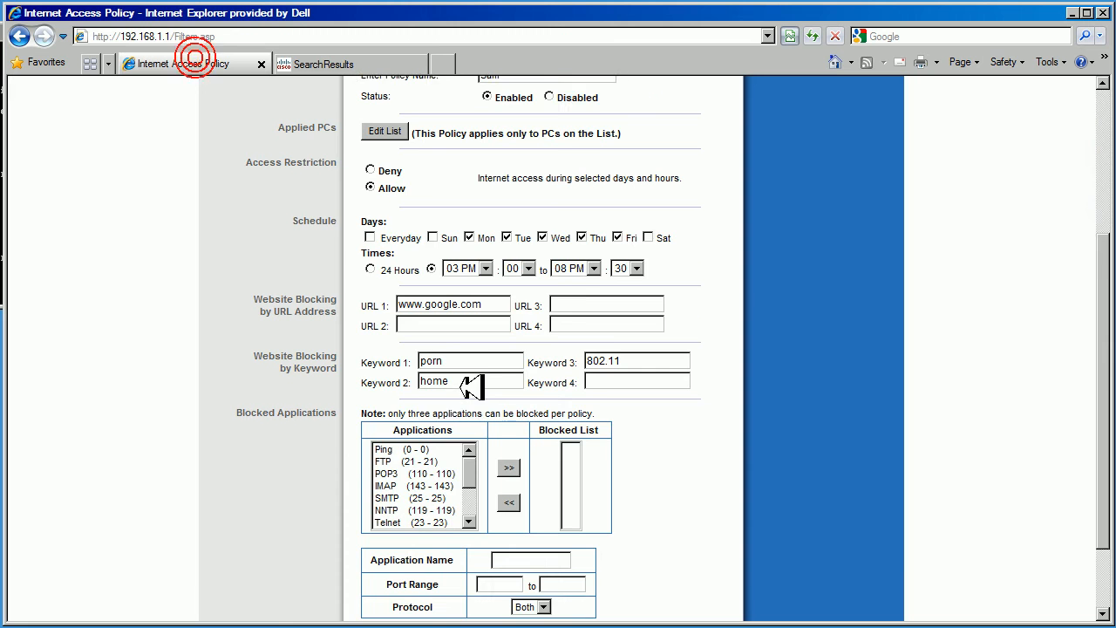
pyautogui.scroll(-4, 471, 387)
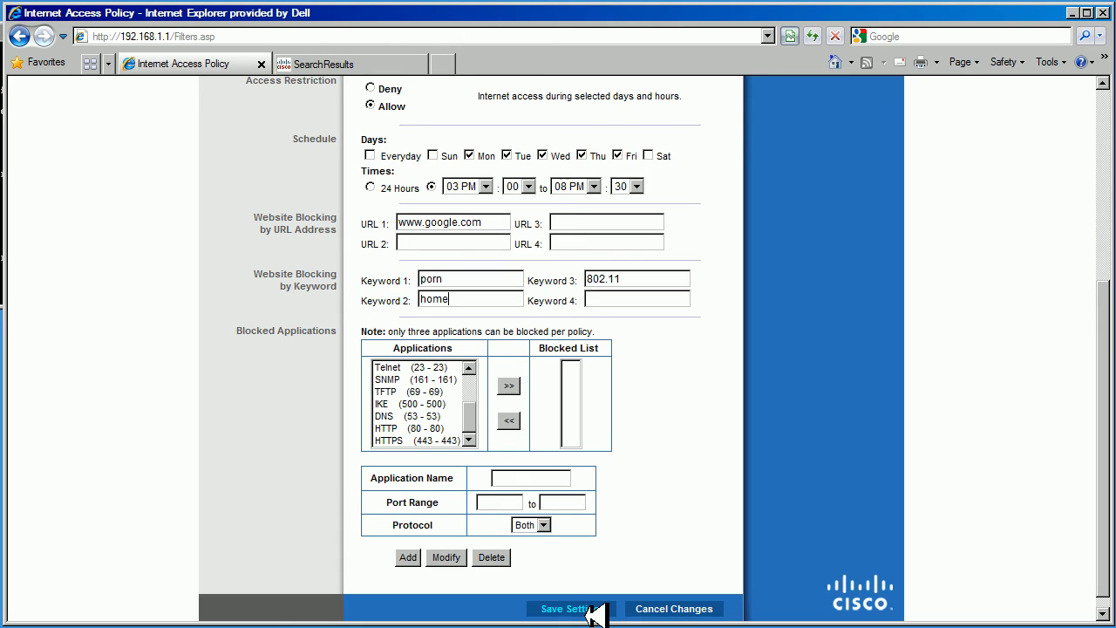
pyautogui.click(592, 614)
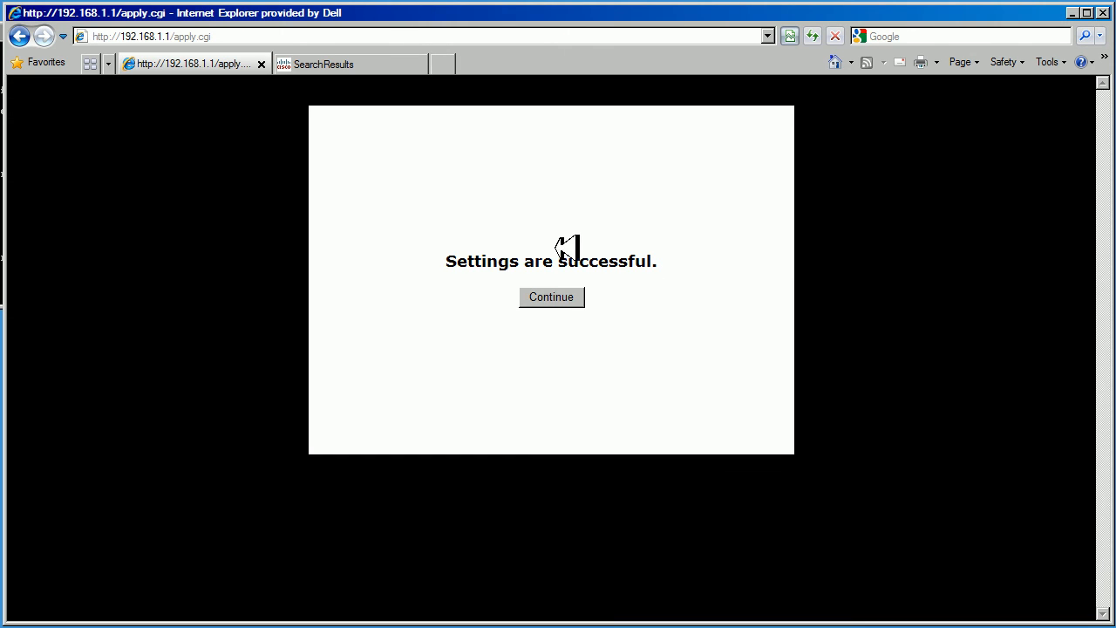
pyautogui.click(565, 299)
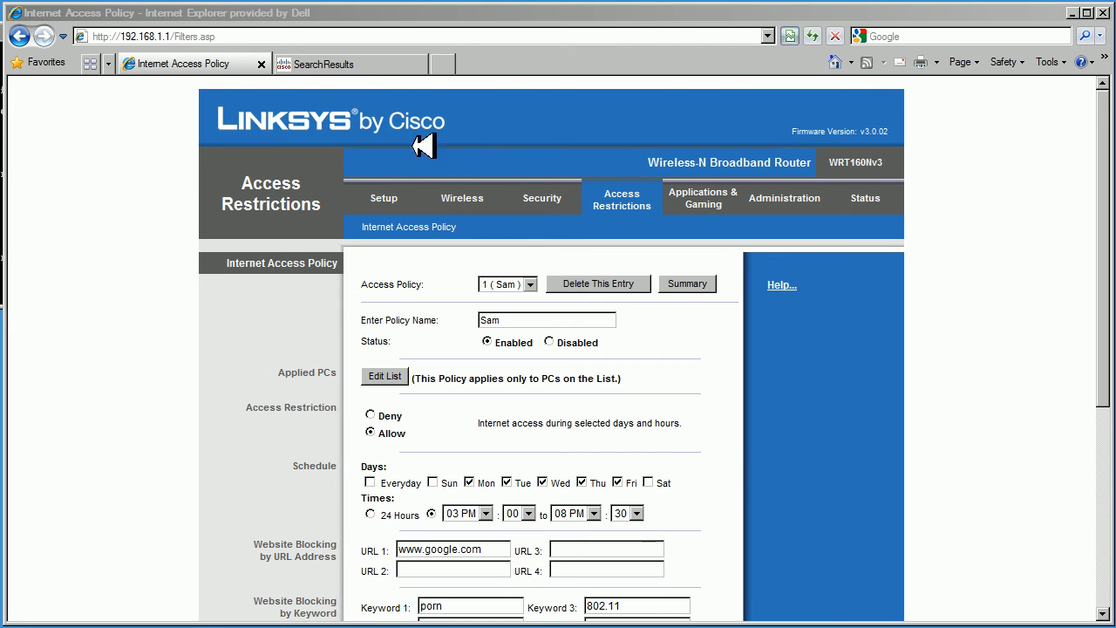
# - Repeat the 802.11 search on the Linksys site to test the keyword block
pyautogui.click(327, 63)
pyautogui.click(879, 144)
pyautogui.write('8')
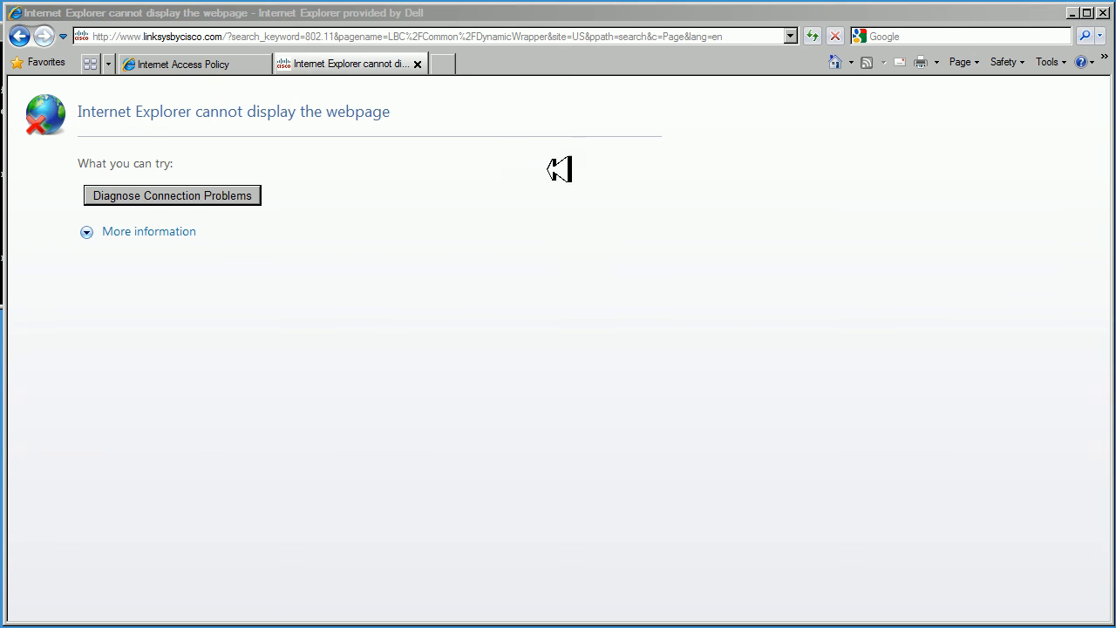
pyautogui.click(510, 35)
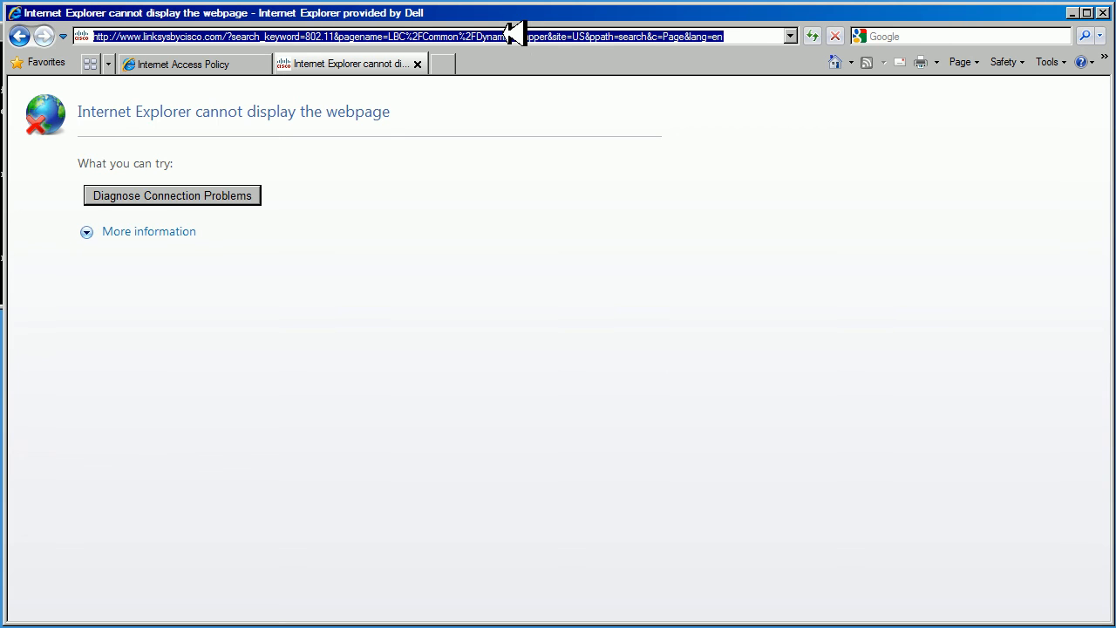
pyautogui.hotkey('ctrl', 'v')
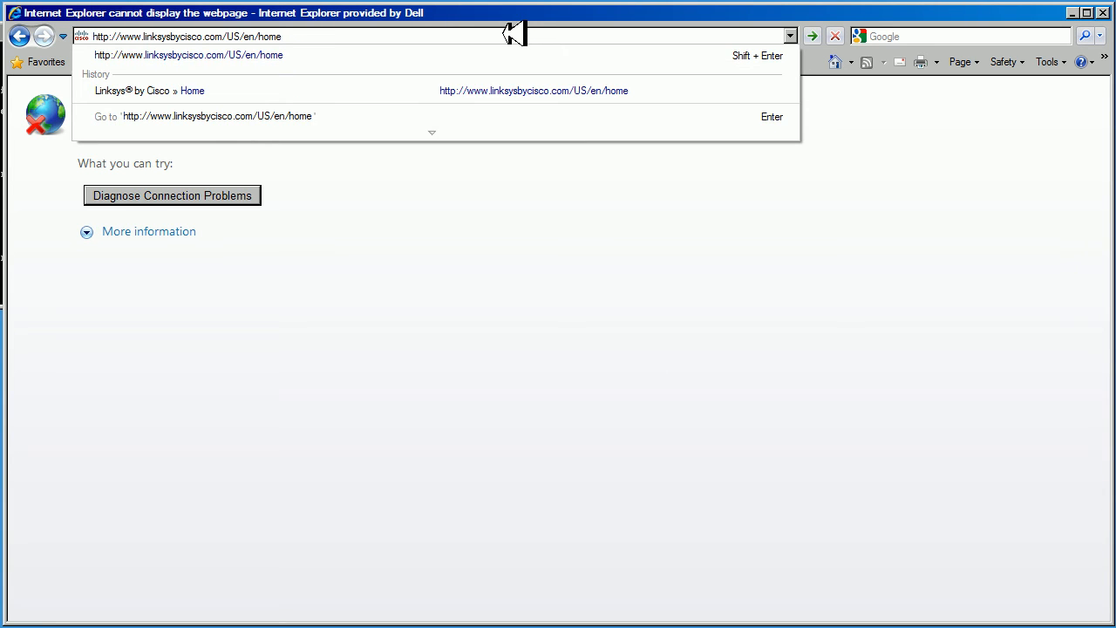
pyautogui.press('Return')
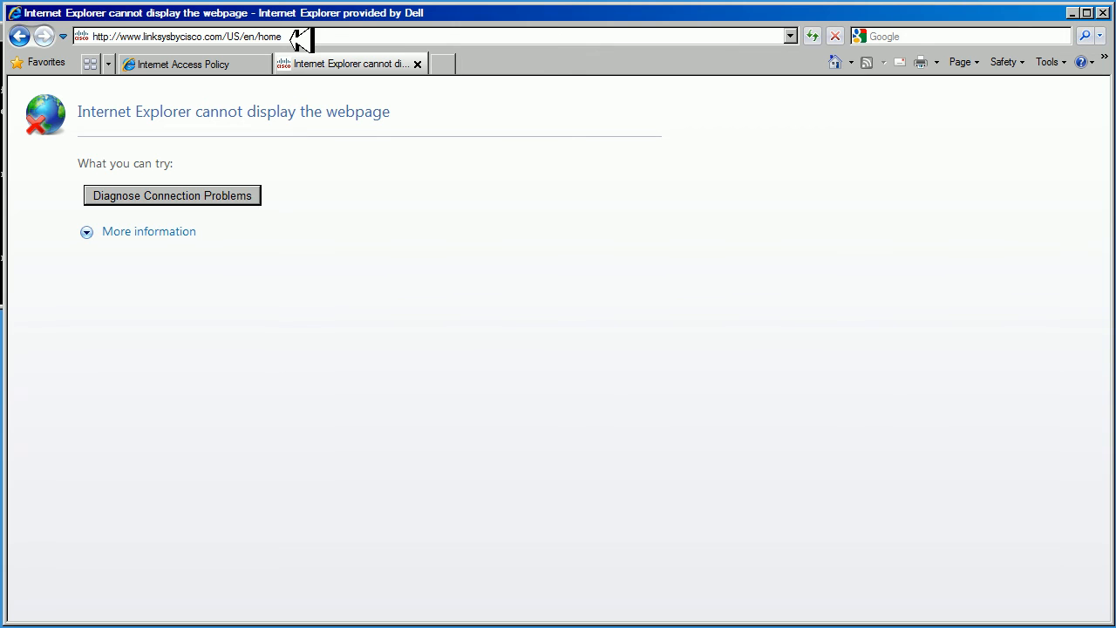
# - Add HTTPS (443 - 443) to the blocked applications of the Internet access policy
pyautogui.click(170, 63)
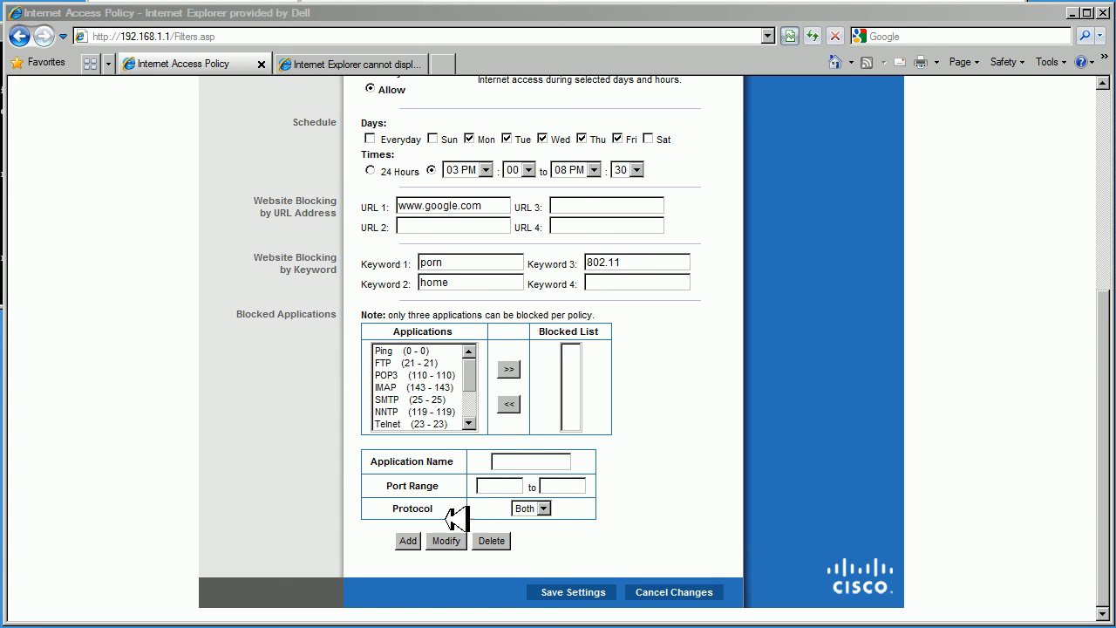
pyautogui.moveTo(471, 382); pyautogui.dragTo(472, 421)
pyautogui.click(432, 424)
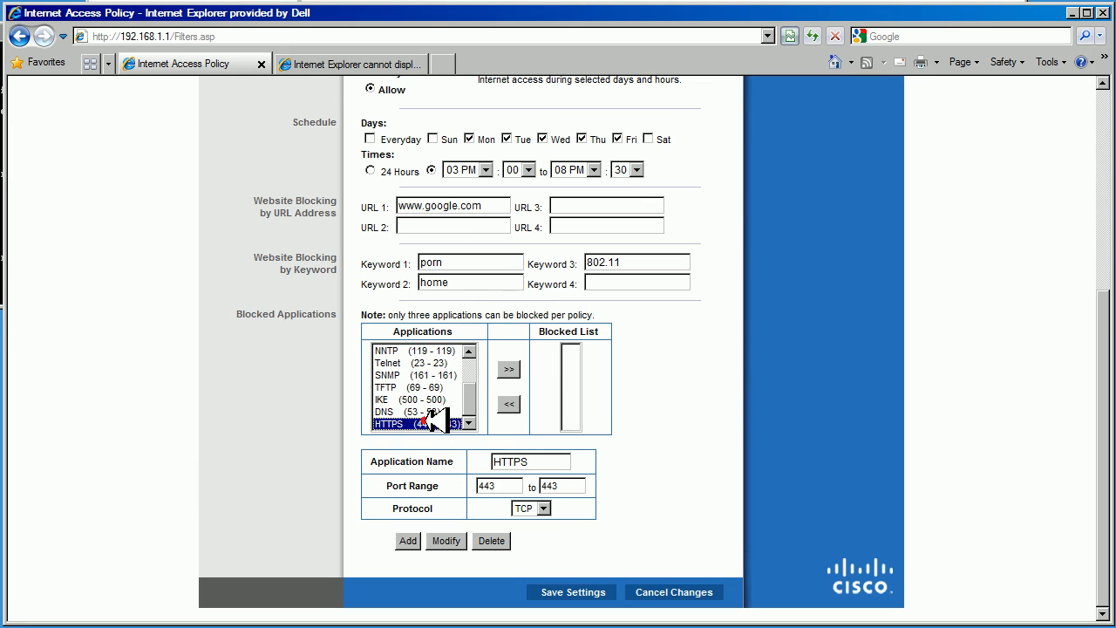
pyautogui.click(509, 369)
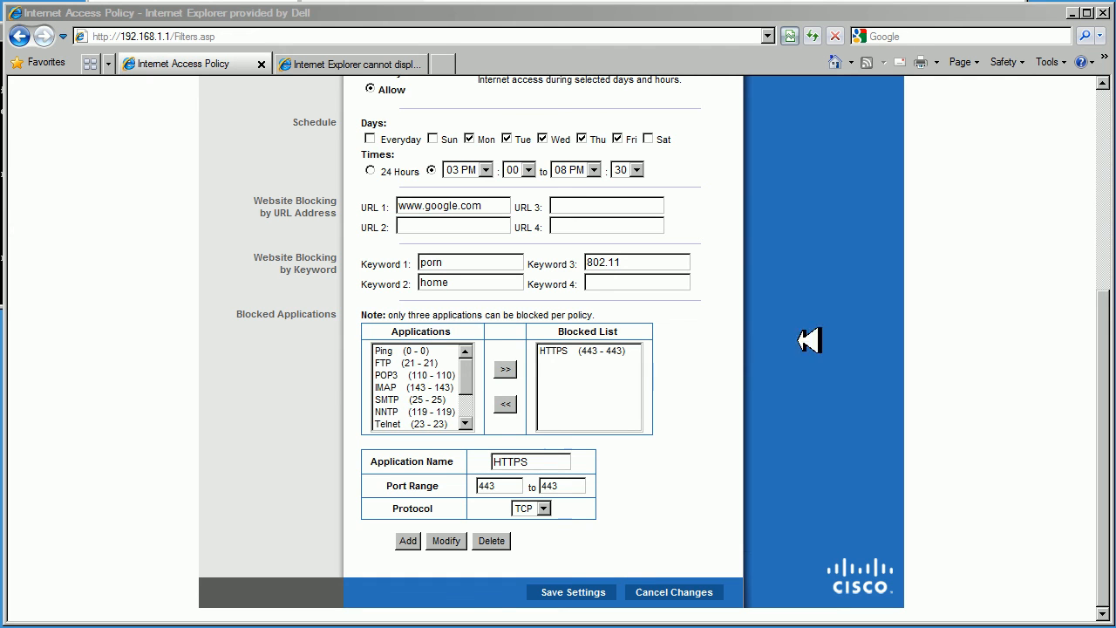
pyautogui.click(388, 64)
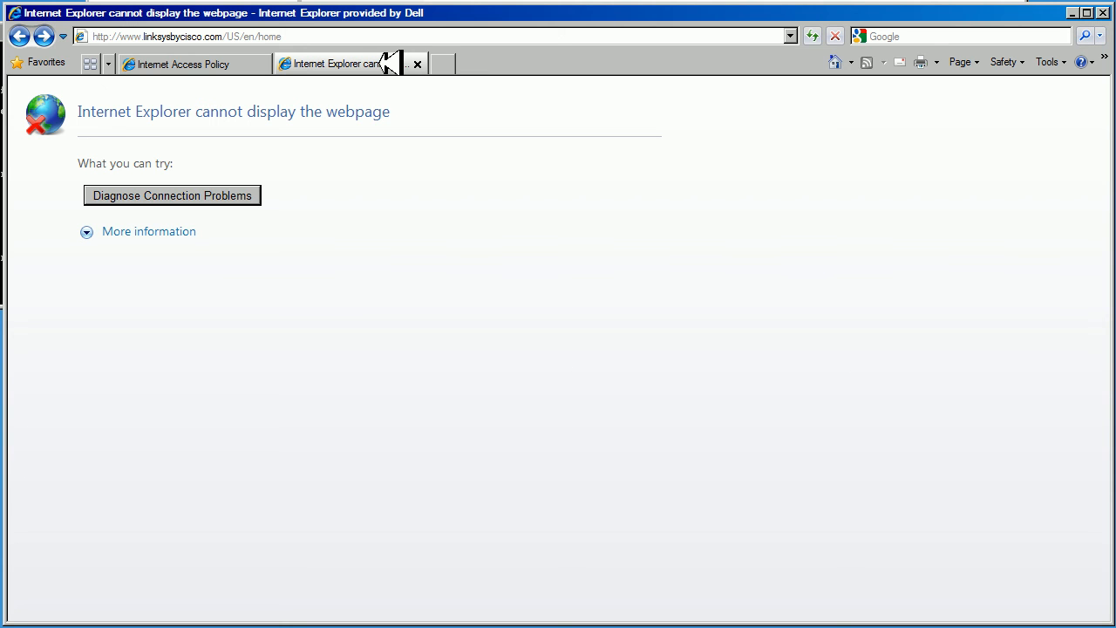
pyautogui.click(390, 36)
pyautogui.write('www.e')
pyautogui.press('Down')
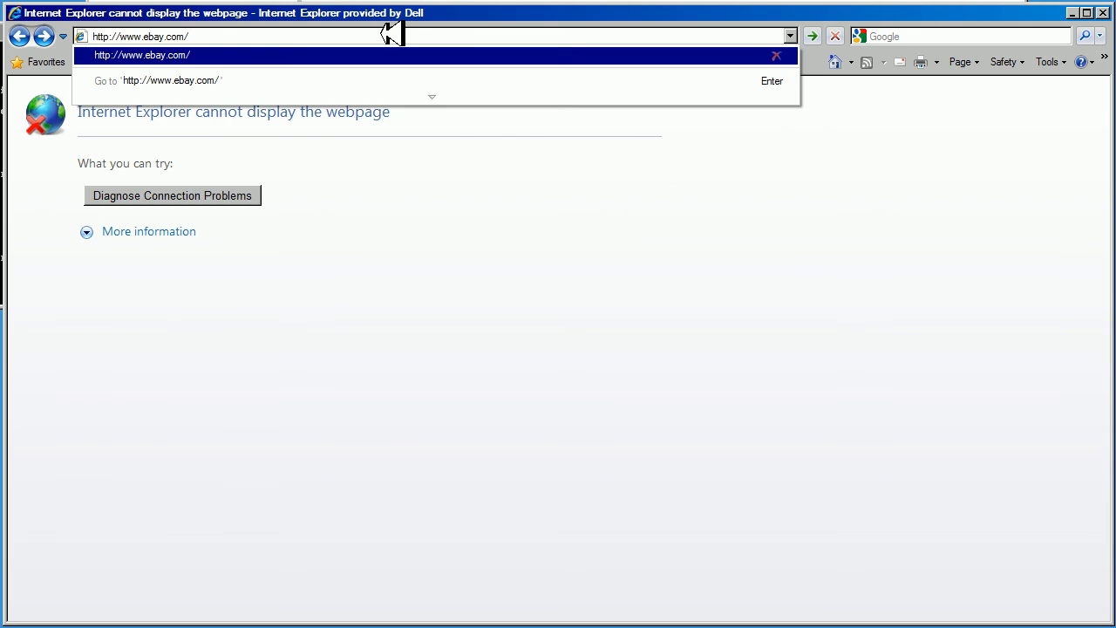
pyautogui.press('Return')
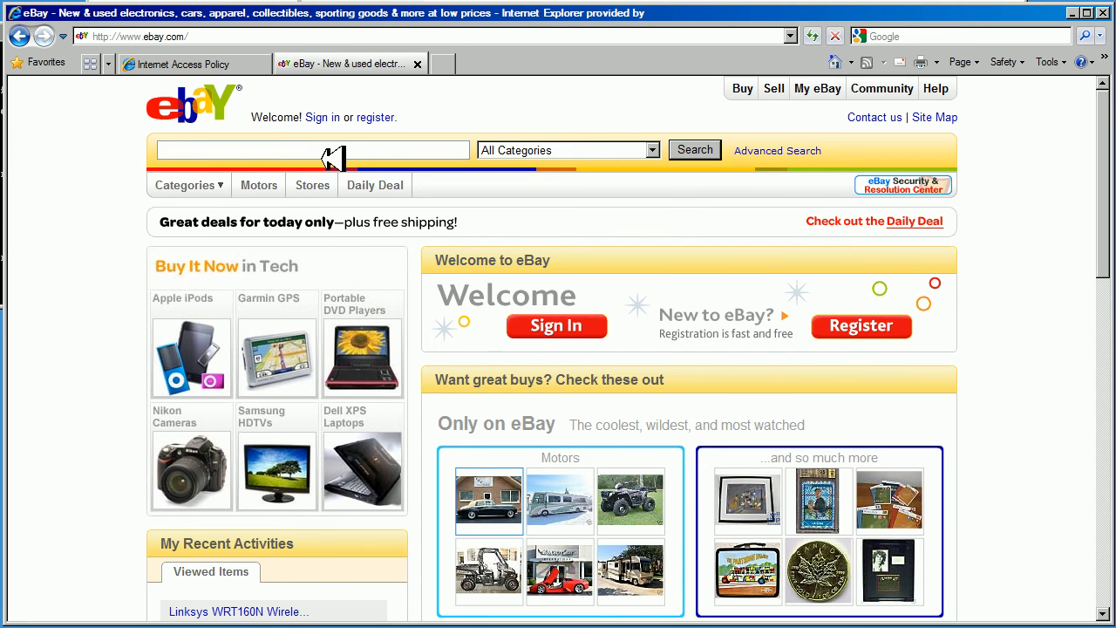
pyautogui.click(335, 150)
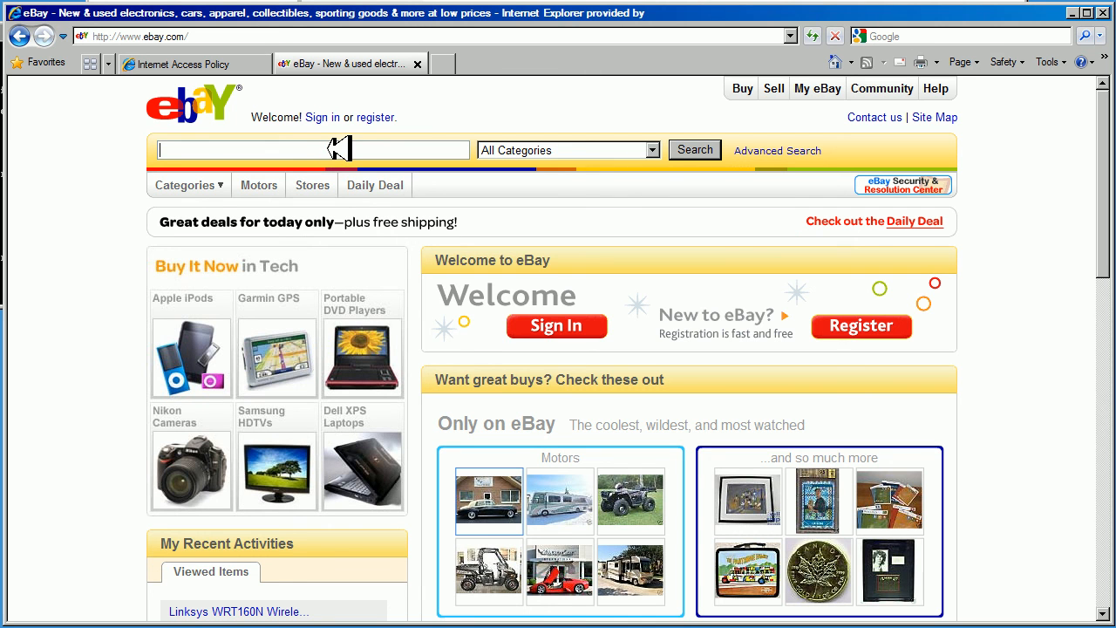
pyautogui.write('wrt160n')
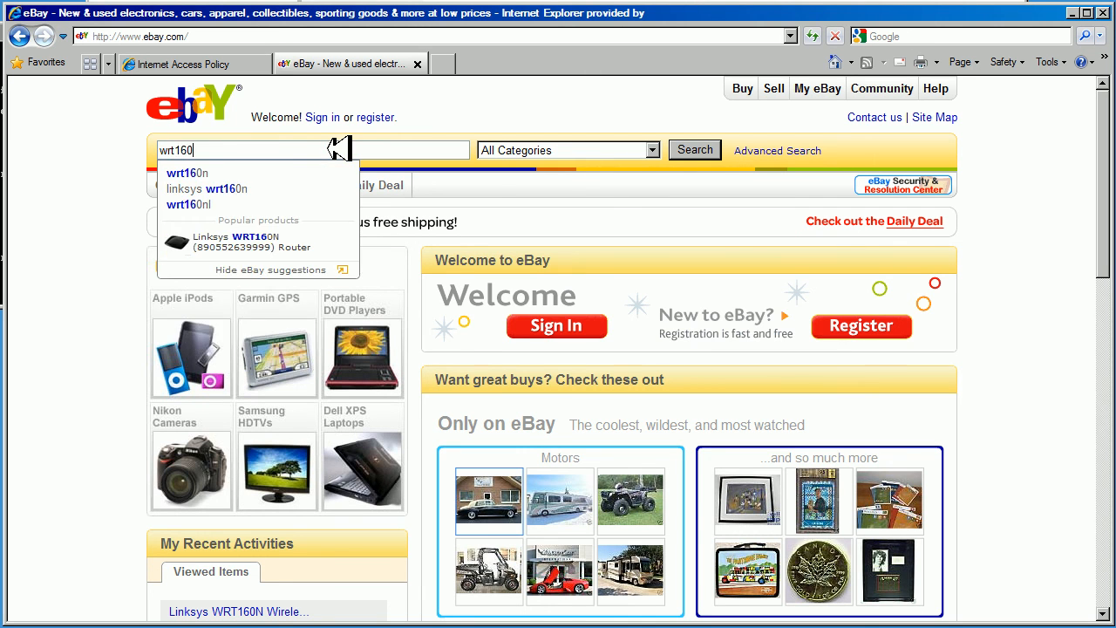
pyautogui.press('Return')
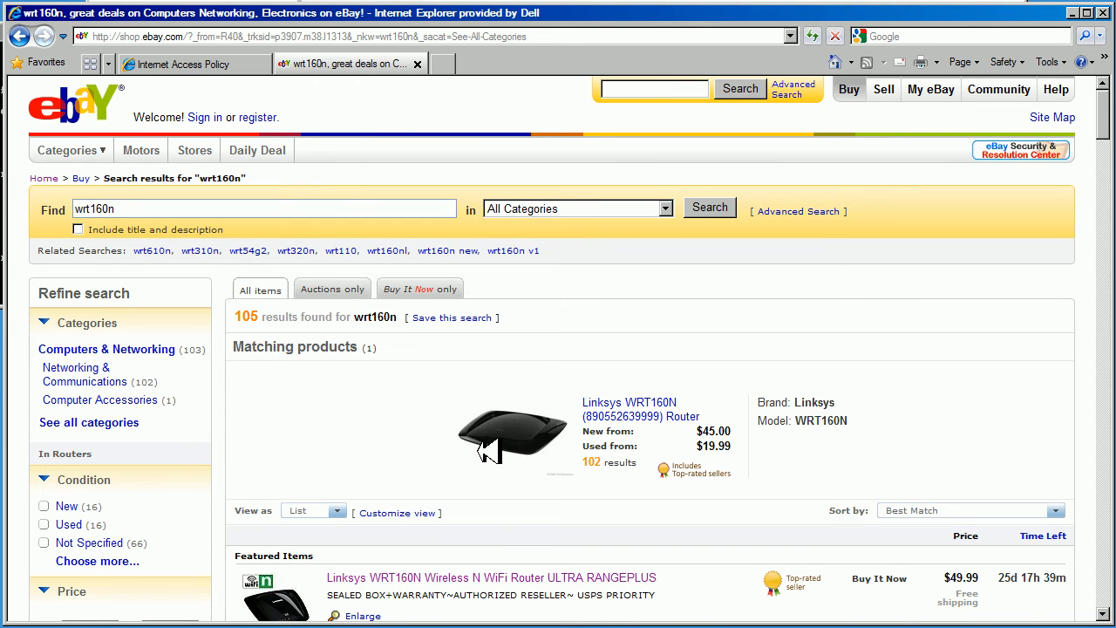
# - Open the featured Linksys WRT160N Wireless N WiFi Router listing and proceed with Buy It Now to reach the secure sign-in page
pyautogui.scroll(-3, 494, 443)
pyautogui.click(494, 418)
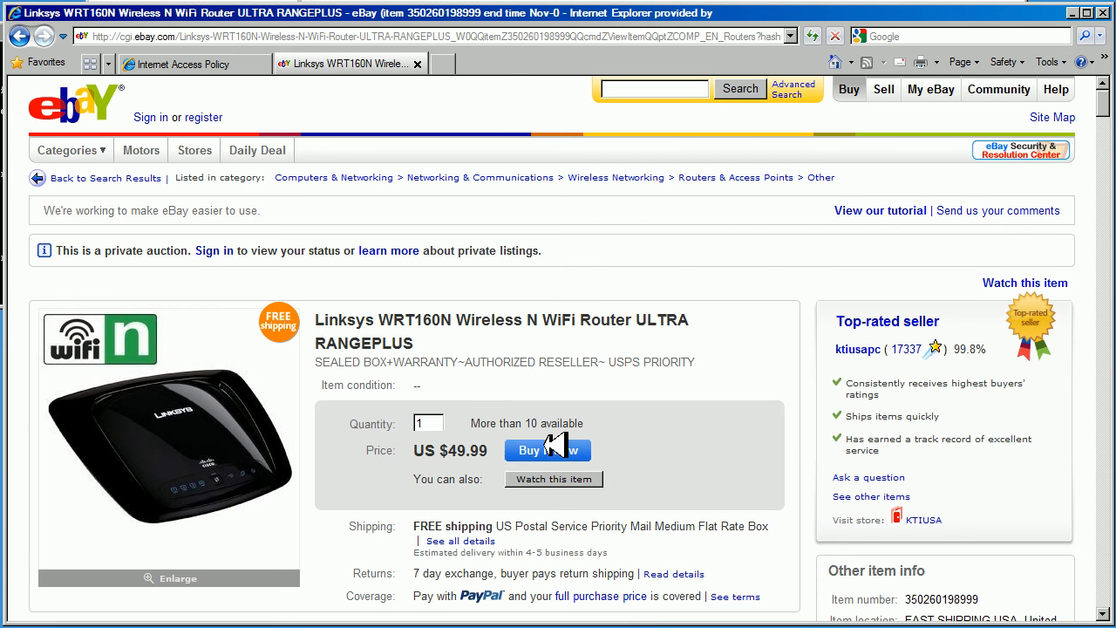
pyautogui.click(543, 448)
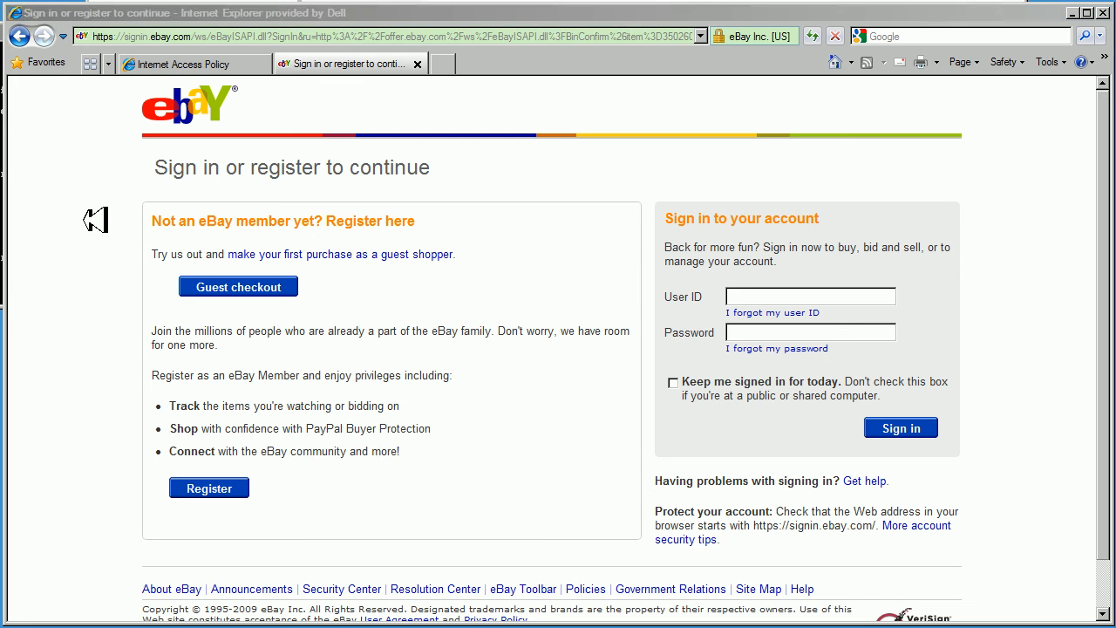
# - Return to the Internet Access Policy page, save the HTTPS application block and continue past the confirmation
pyautogui.click(175, 64)
pyautogui.click(586, 591)
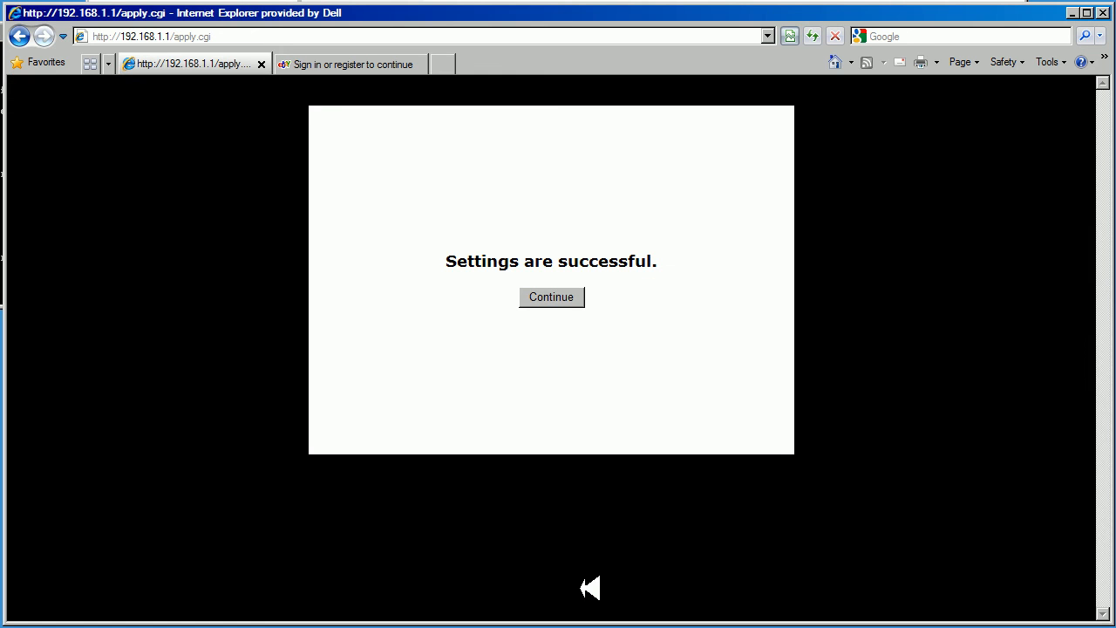
pyautogui.click(569, 298)
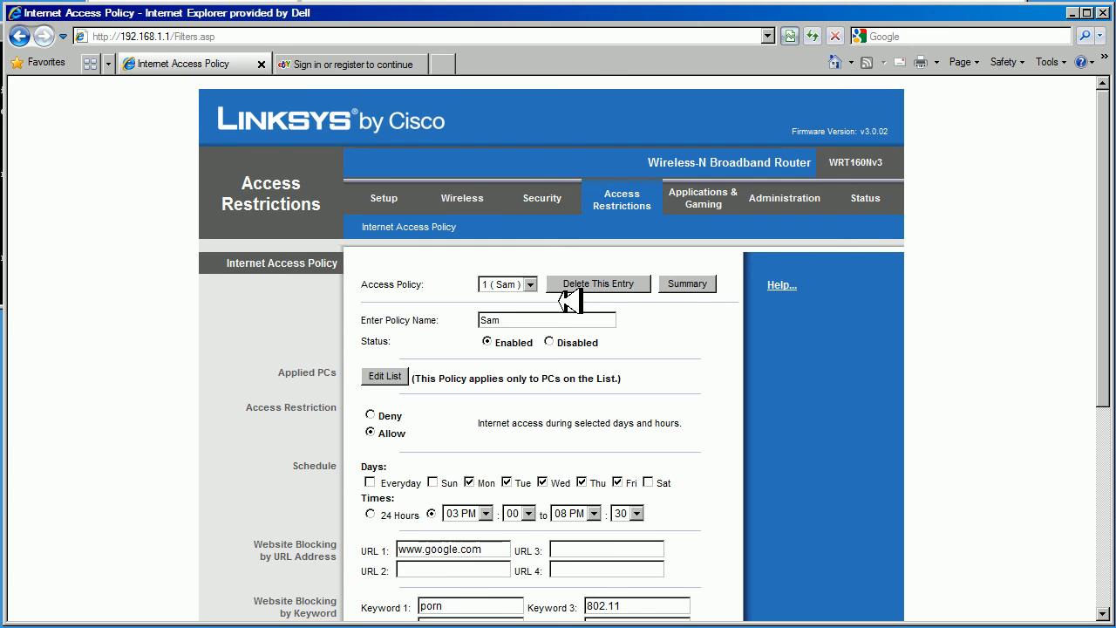
# - Go back from the eBay sign-in page to the router listing and retry Buy It Now to test the HTTPS block
pyautogui.click(345, 64)
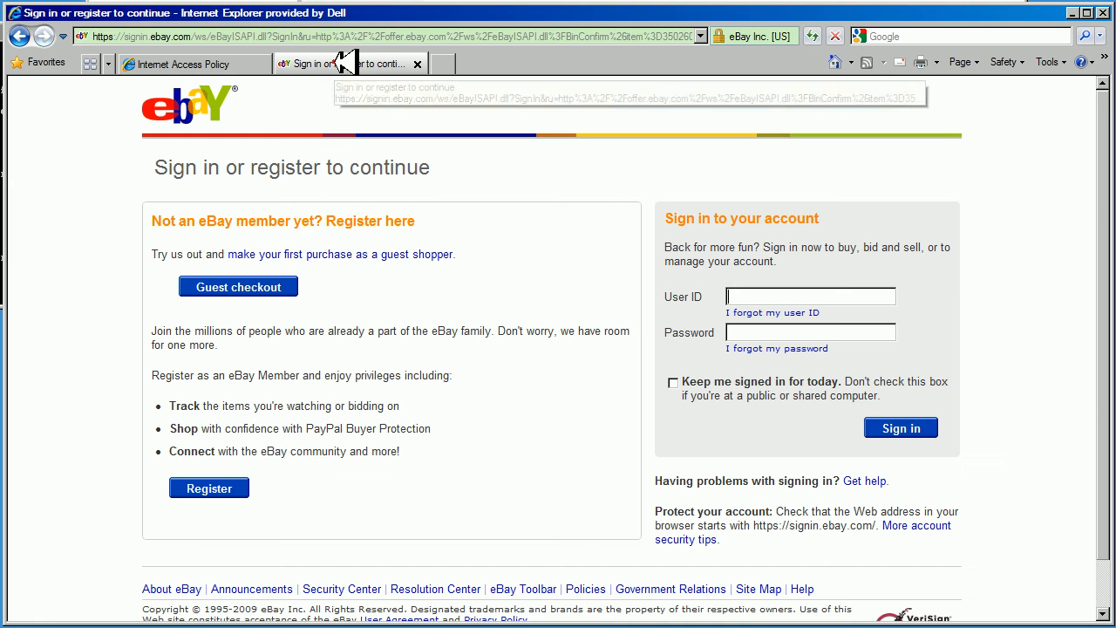
pyautogui.click(24, 33)
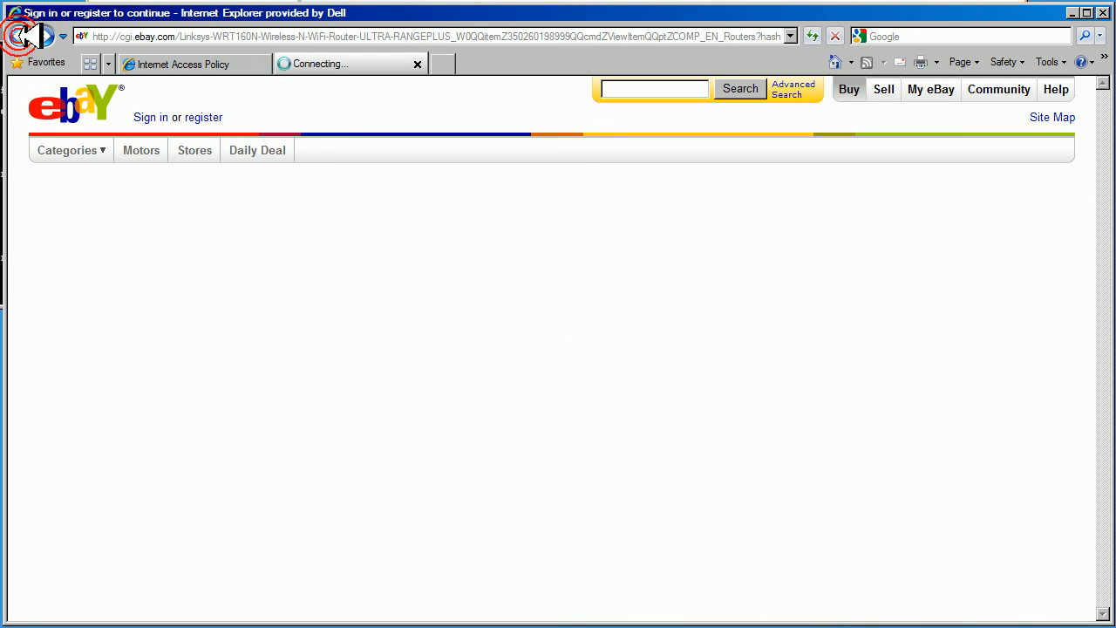
pyautogui.click(563, 449)
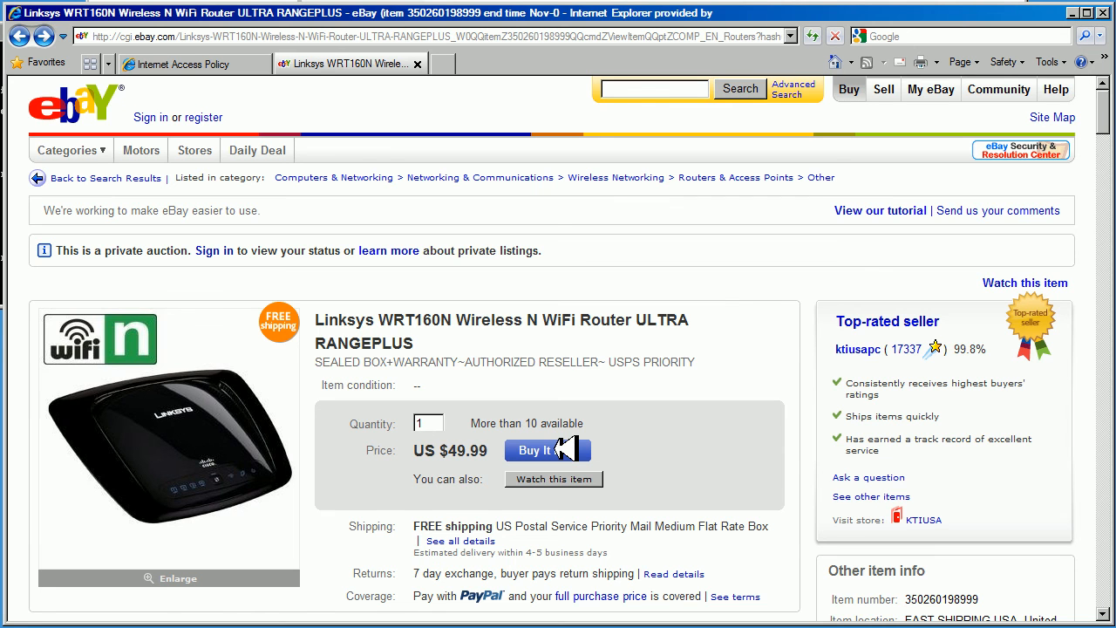
# - Return to the Internet Access Policy page to review the policy's settings
pyautogui.click(180, 65)
pyautogui.scroll(-1, 772, 538)
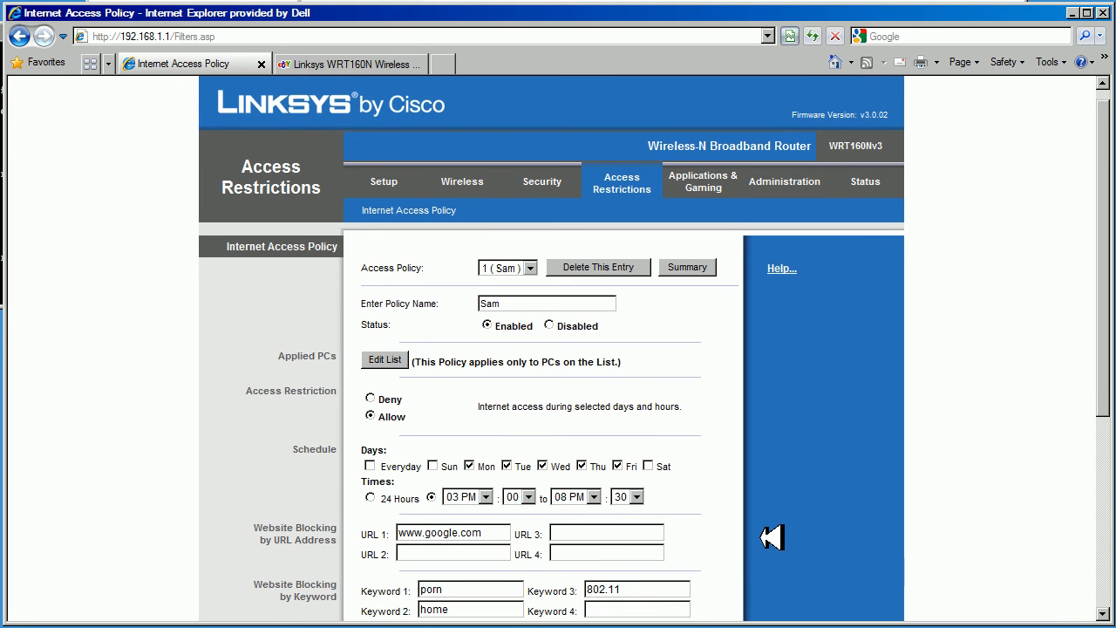